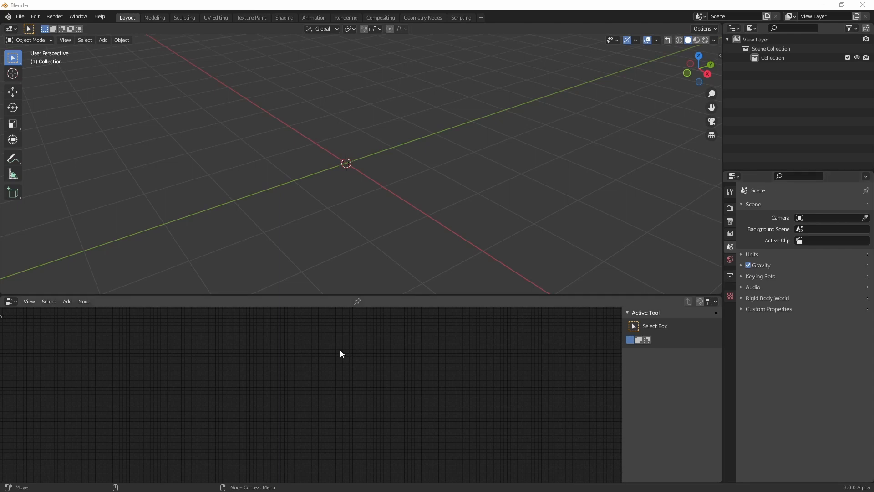
# Step: Add a Bezier circle curve at the world origin
pyautogui.moveTo(391, 209); pyautogui.dragTo(445, 217, button='middle')
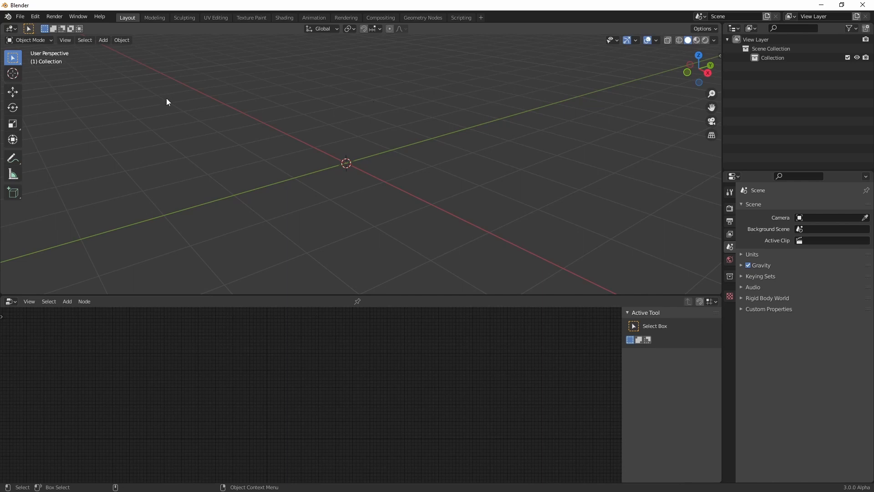
pyautogui.click(103, 40)
pyautogui.moveTo(122, 49)
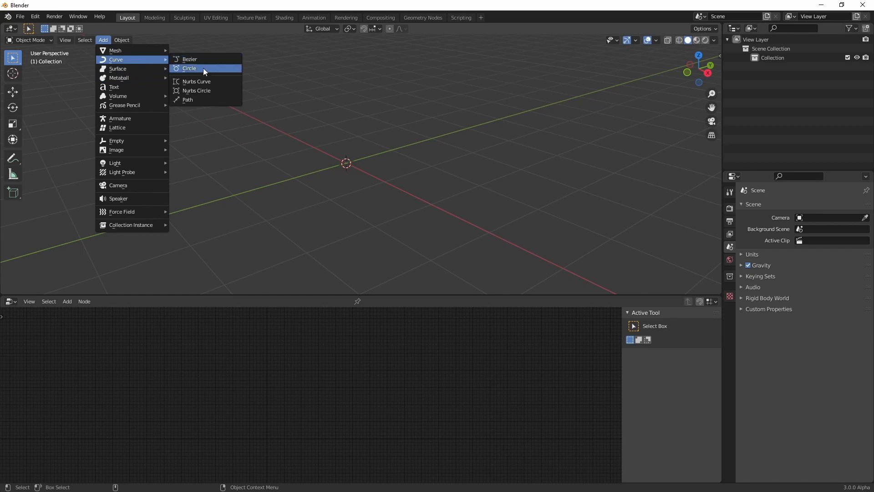
pyautogui.click(204, 70)
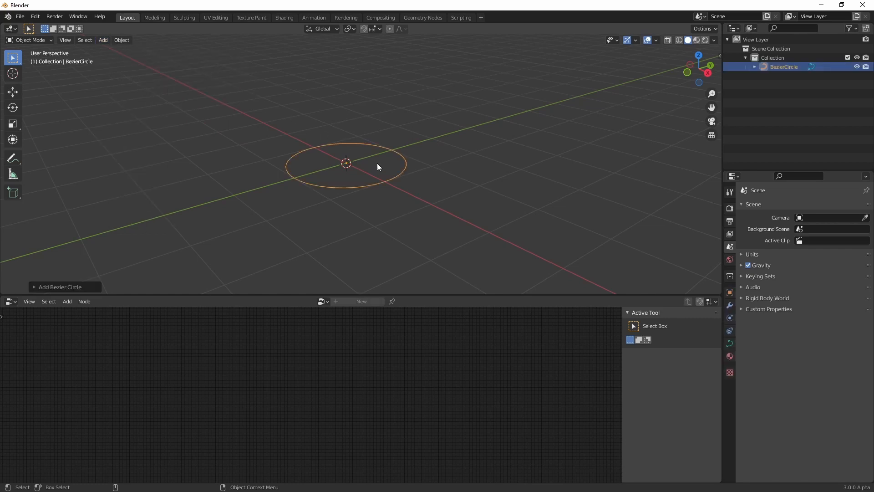
pyautogui.moveTo(276, 188); pyautogui.dragTo(304, 107, button='middle')
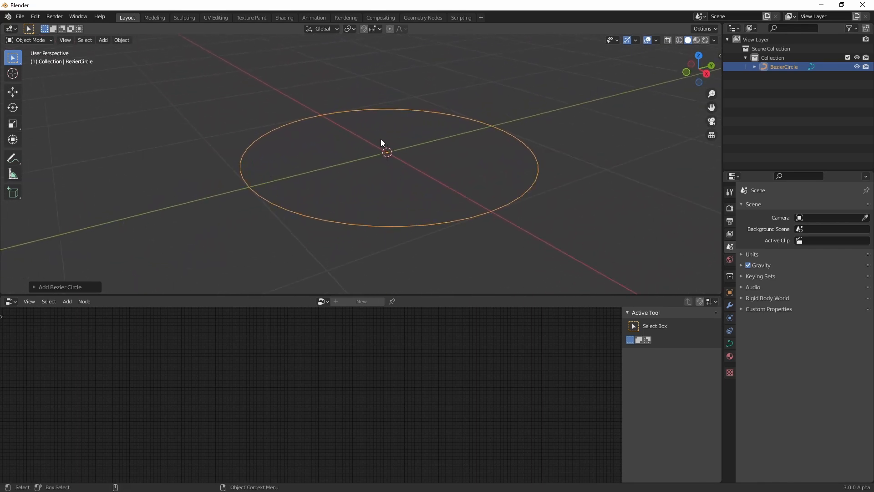
pyautogui.moveTo(377, 163); pyautogui.dragTo(397, 168, button='middle')
pyautogui.scroll(-3, 396, 168)
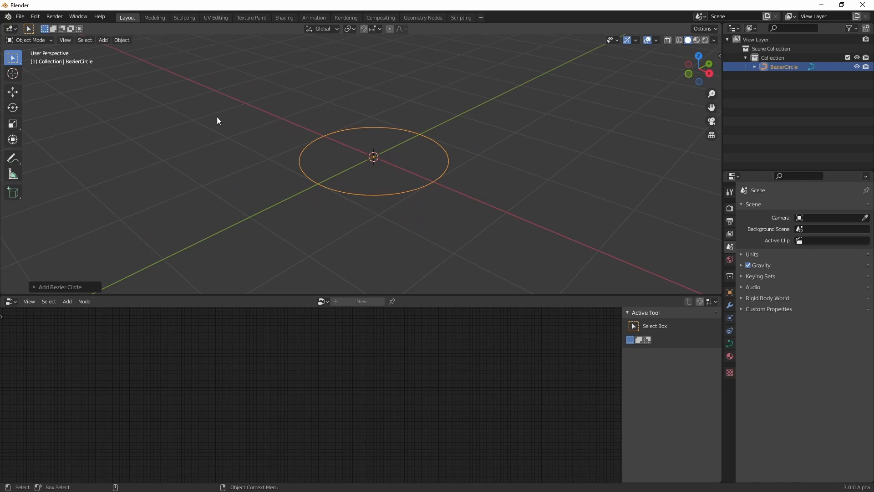
# Step: Add a mesh plane at the origin and rename it geonodes
pyautogui.click(103, 41)
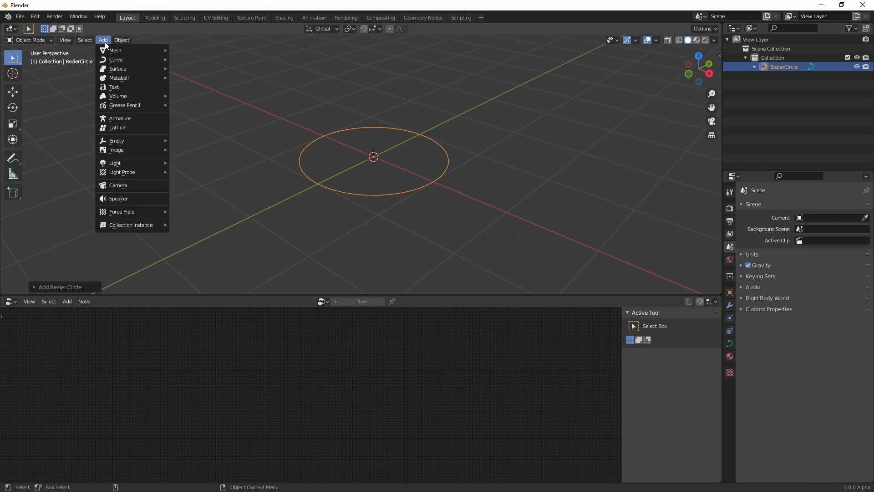
pyautogui.moveTo(116, 49)
pyautogui.click(190, 50)
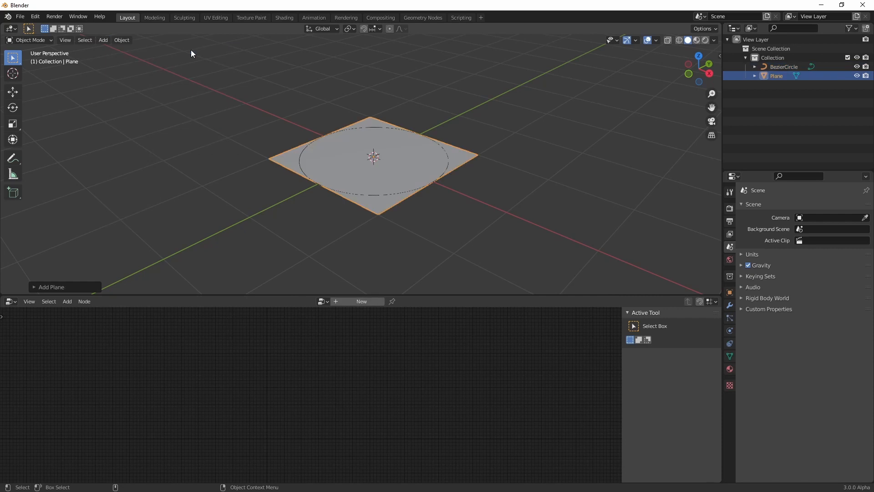
pyautogui.doubleClick(778, 77)
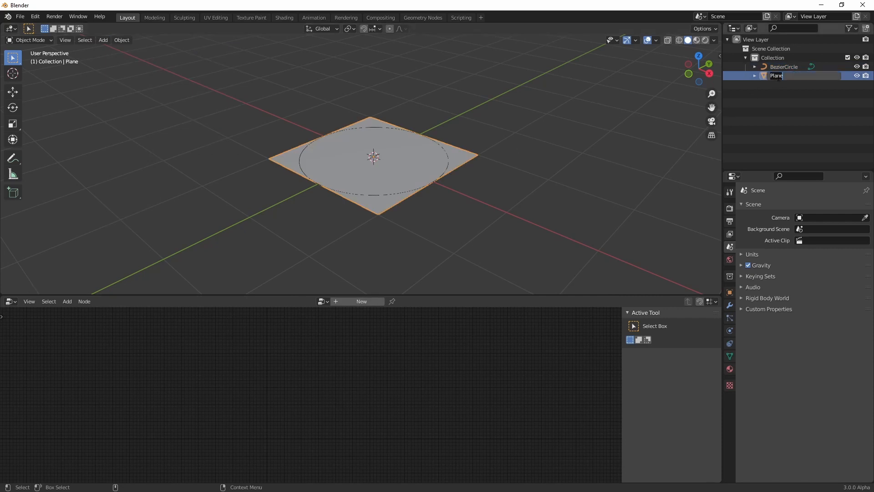
pyautogui.write('geonodes')
pyautogui.press('Return')
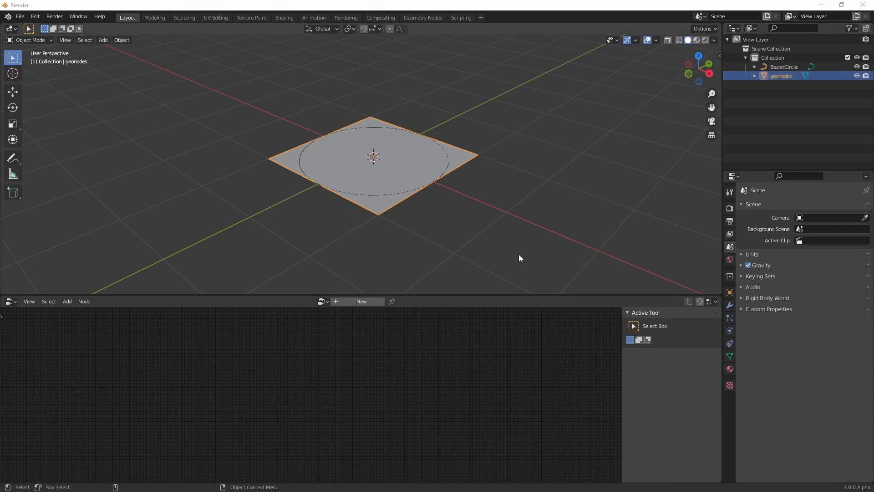
# Step: Create a new geometry node tree for the geonodes plane in the Geometry Nodes workspace
pyautogui.click(487, 173)
pyautogui.click(459, 160)
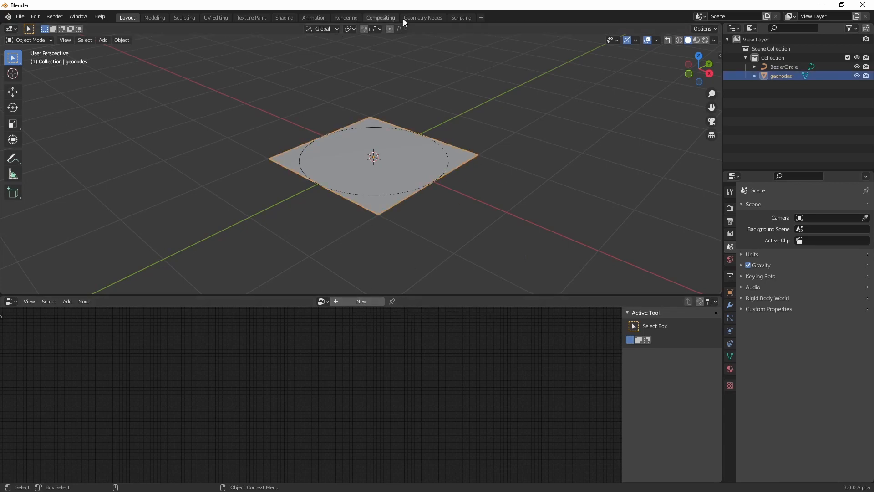
pyautogui.click(417, 18)
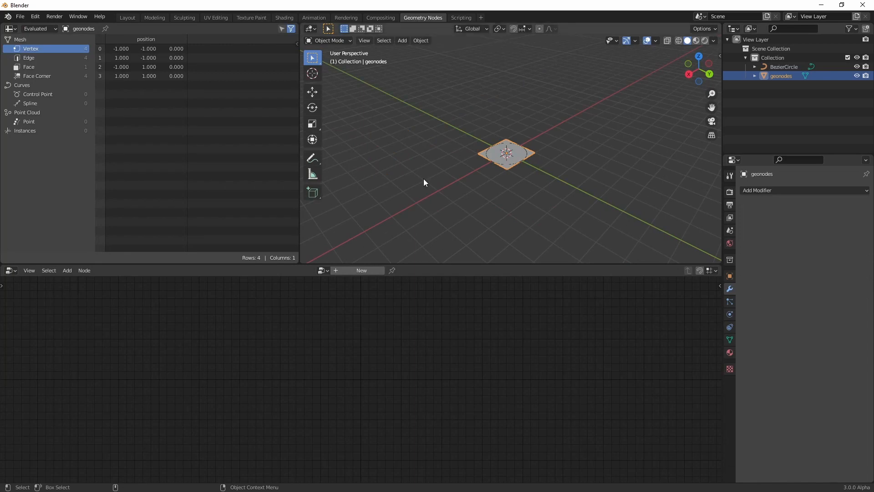
pyautogui.click(361, 270)
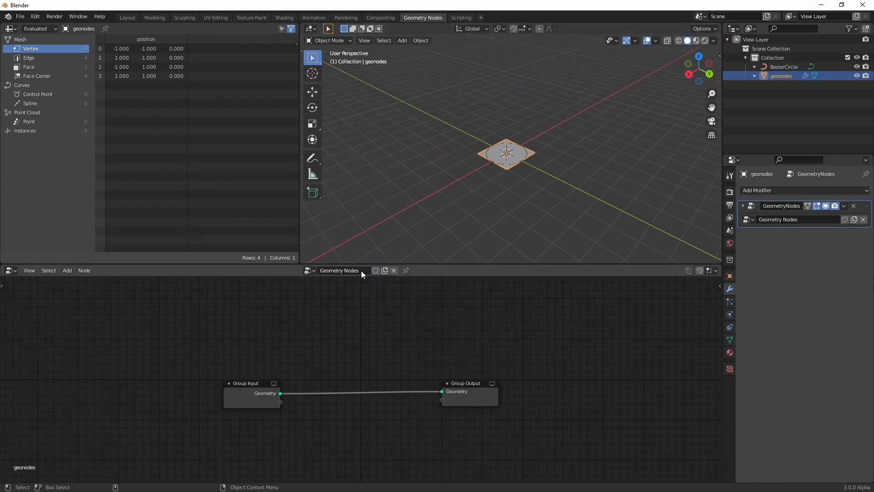
pyautogui.scroll(5, 542, 184)
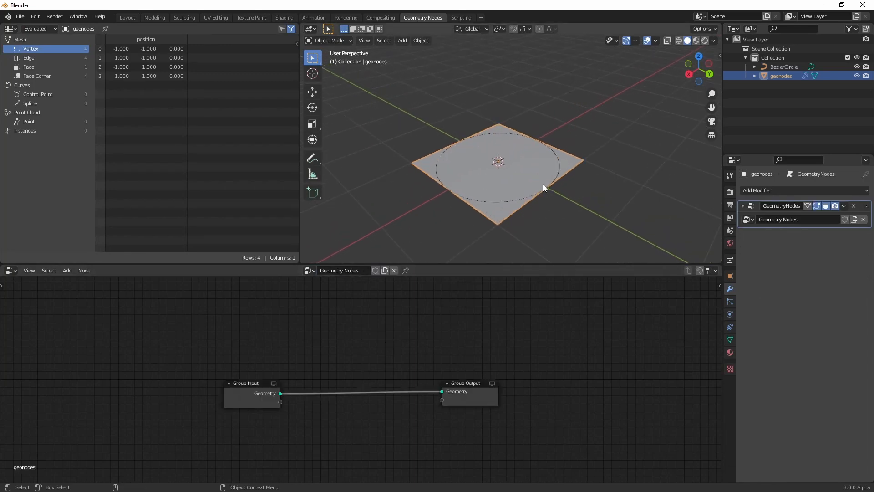
# Step: Pin the node tree, and unlink the Group Input node from the Group Output and set it far aside
pyautogui.click(406, 271)
pyautogui.moveTo(442, 392); pyautogui.dragTo(378, 393)
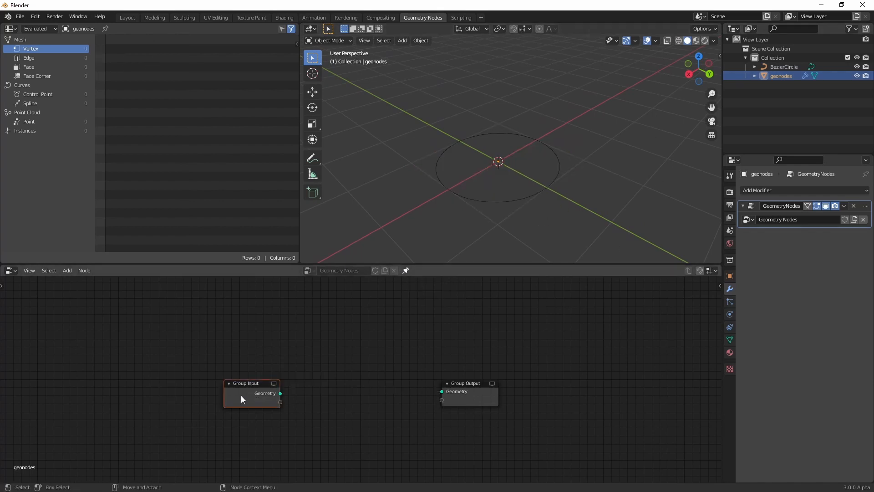
pyautogui.moveTo(242, 395); pyautogui.dragTo(21, 393)
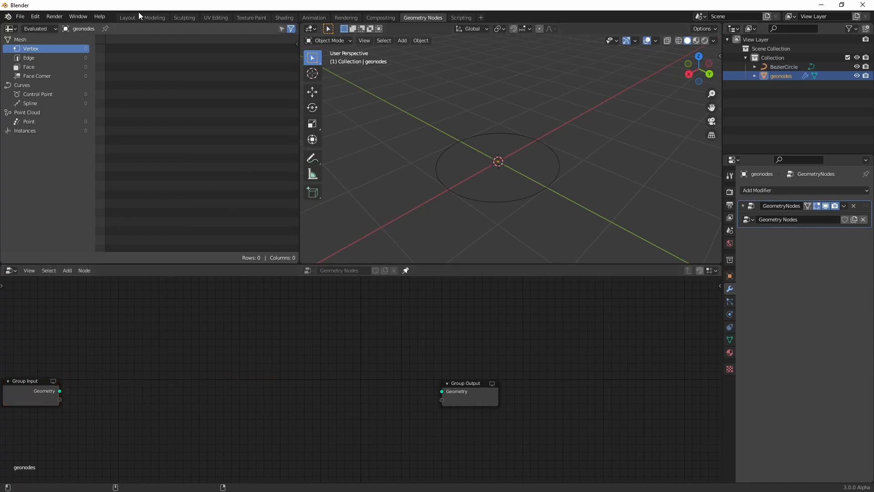
# Step: Add a cube at the origin and scale its mesh down in Edit Mode to about ±0.062 m on each axis
pyautogui.click(403, 42)
pyautogui.moveTo(424, 50)
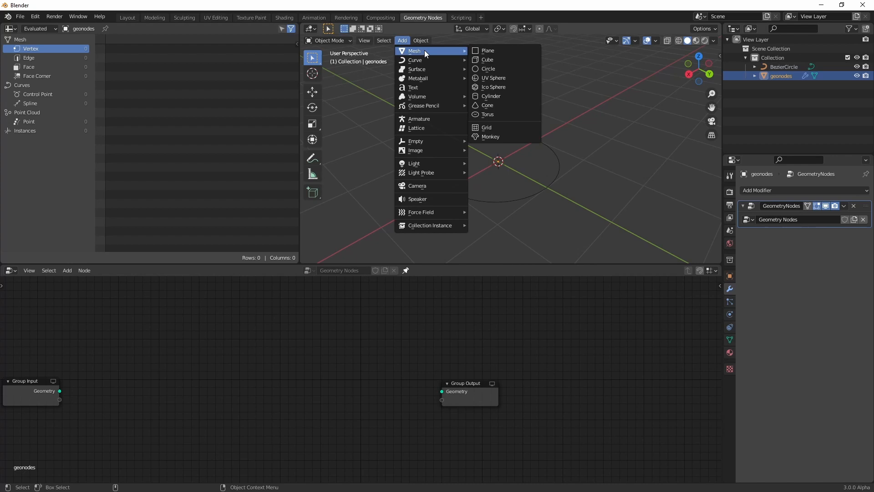
pyautogui.click(502, 59)
pyautogui.press('Tab')
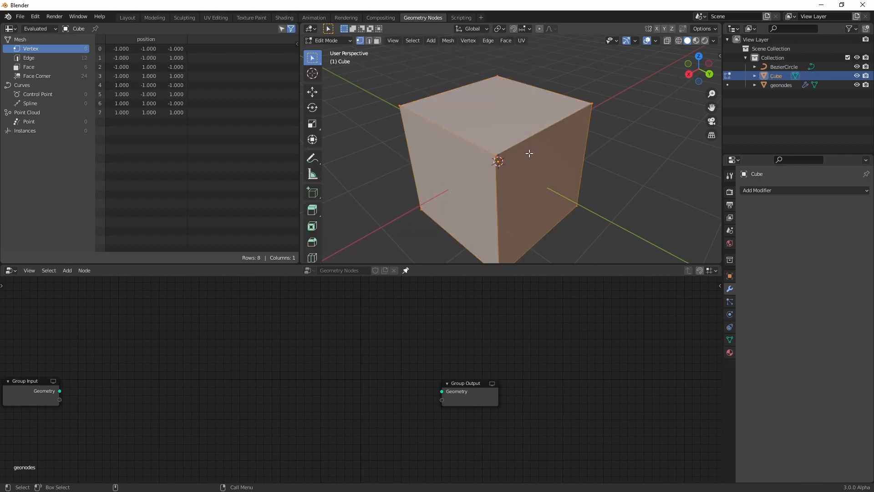
pyautogui.press('r')
pyautogui.press('s')
pyautogui.click(499, 161)
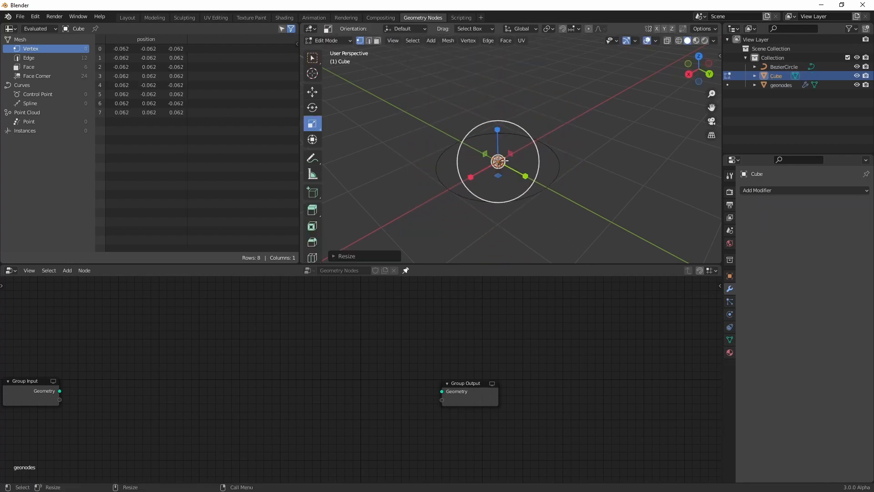
# Step: Scale the cube's mesh down further to about ±0.024 m on each axis
pyautogui.press('s')
pyautogui.click(516, 151)
pyautogui.press('KP_Decimal')
pyautogui.moveTo(517, 151); pyautogui.dragTo(525, 143, button='middle')
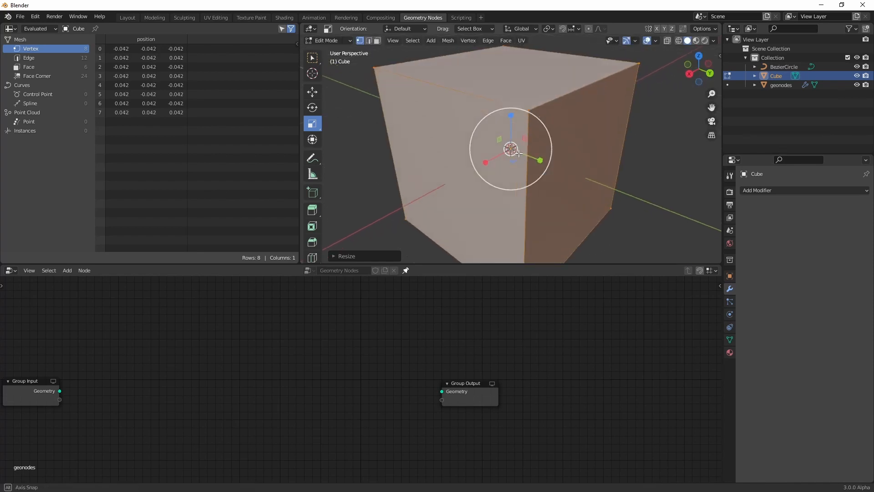
pyautogui.scroll(-5, 528, 143)
pyautogui.press('s')
pyautogui.click(524, 144)
pyautogui.press('Tab')
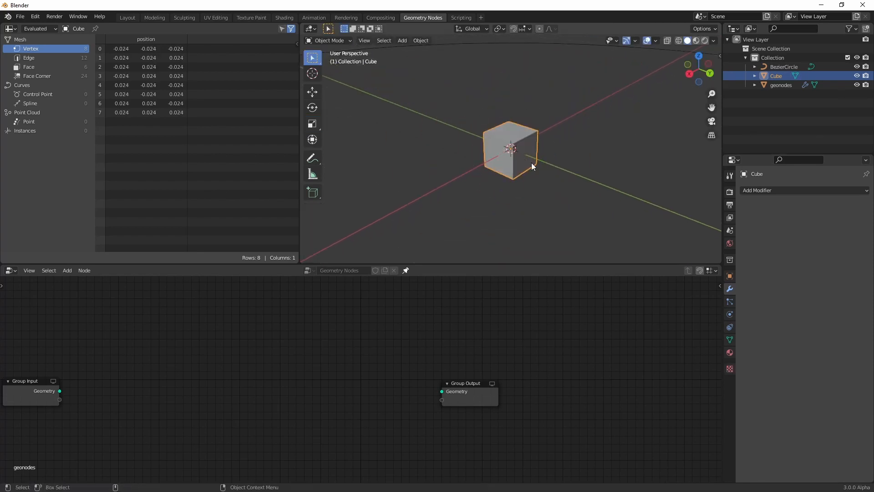
pyautogui.scroll(4, 524, 166)
pyautogui.press('Tab')
pyautogui.press('Tab')
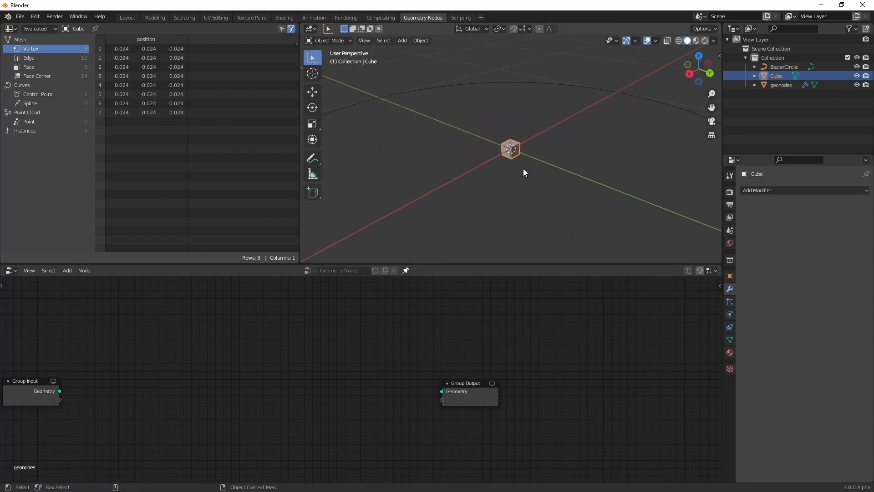
# Step: Shrink the cube's mesh in Edit Mode to about ±0.014 m on each axis
pyautogui.hotkey('shift', 'space')
pyautogui.press('g')
pyautogui.moveTo(523, 172); pyautogui.dragTo(598, 182, button='middle')
pyautogui.scroll(4, 554, 179)
pyautogui.press('Tab')
pyautogui.press('s')
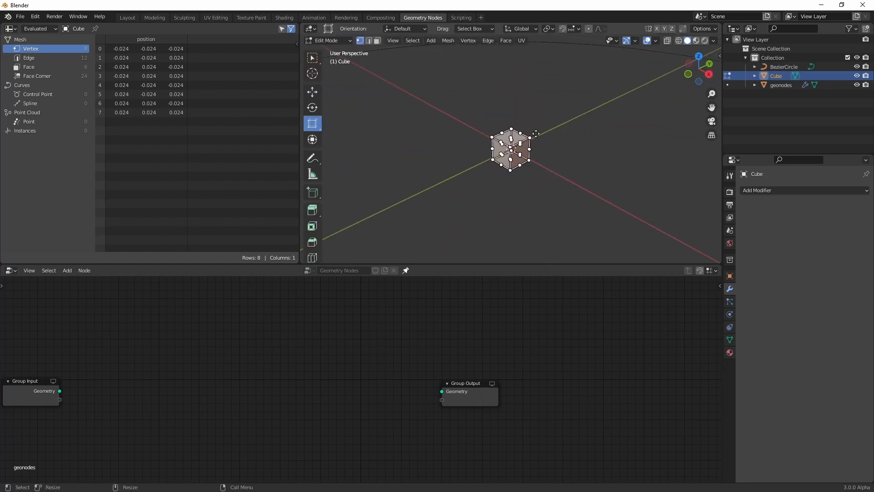
pyautogui.press('s')
pyautogui.moveTo(537, 133); pyautogui.dragTo(526, 141)
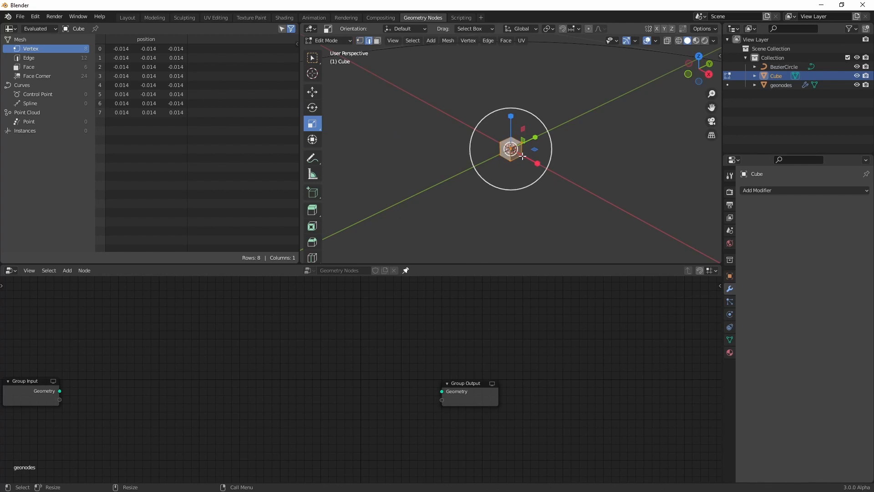
# Step: Extrude the cube's +X face along the X axis out to about X = 0.225 m
pyautogui.rightClick(518, 159)
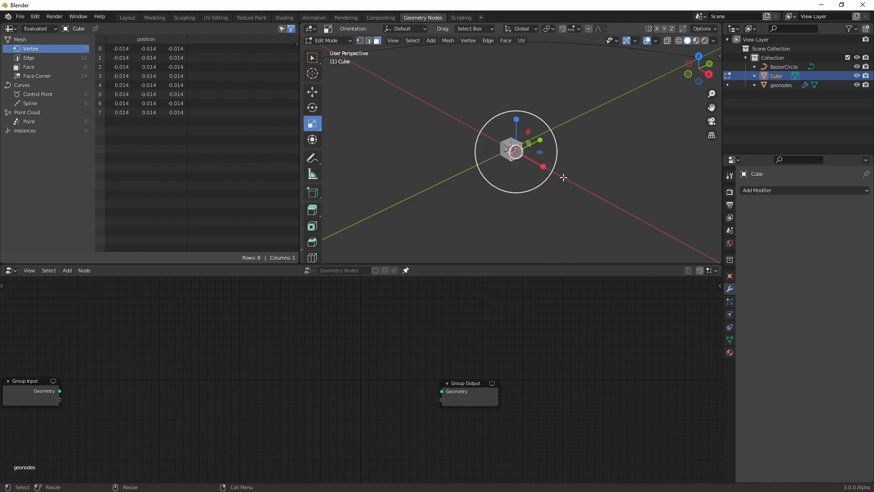
pyautogui.moveTo(545, 169); pyautogui.dragTo(528, 162)
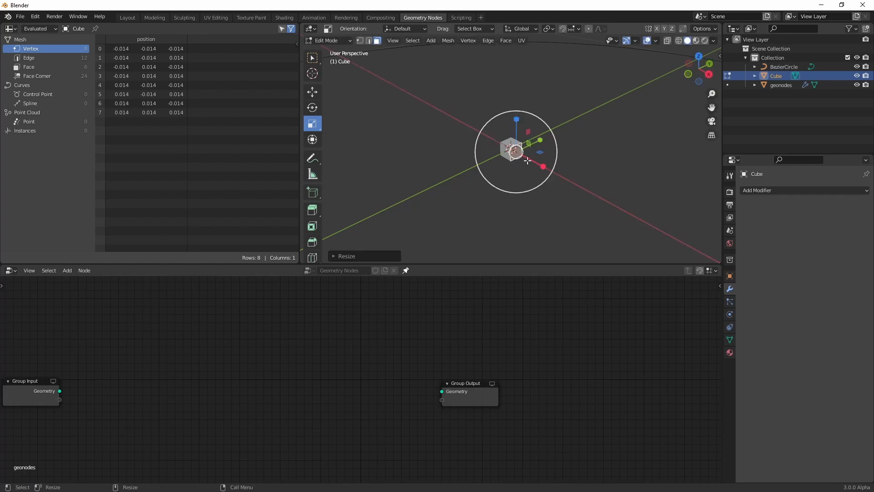
pyautogui.hotkey('shift', 'space')
pyautogui.press('g')
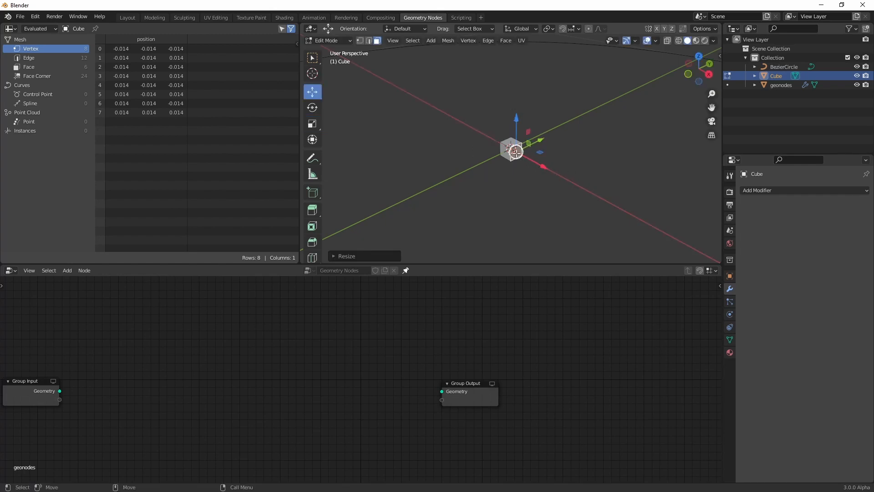
pyautogui.rightClick(517, 155)
pyautogui.click(513, 166)
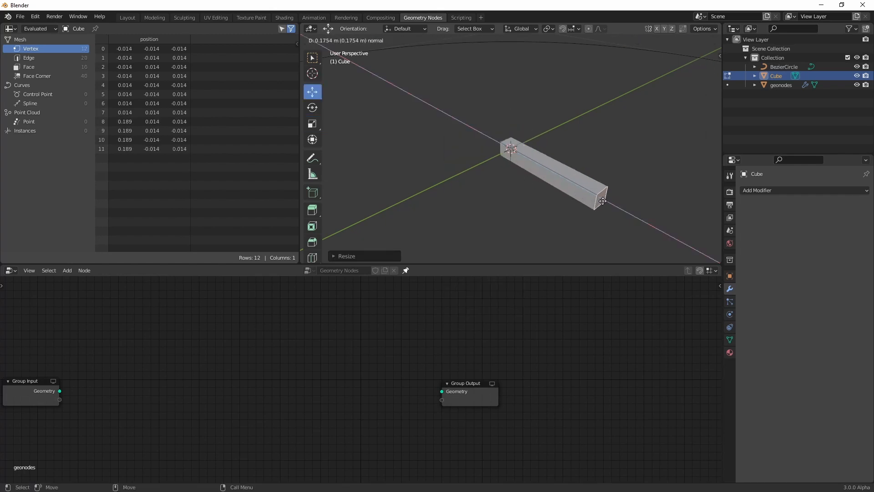
pyautogui.click(603, 198)
# Step: Extrude the cube's +Y face along the Y axis out to about Y = 0.229 m
pyautogui.moveTo(603, 198); pyautogui.dragTo(487, 164, button='middle')
pyautogui.click(517, 152)
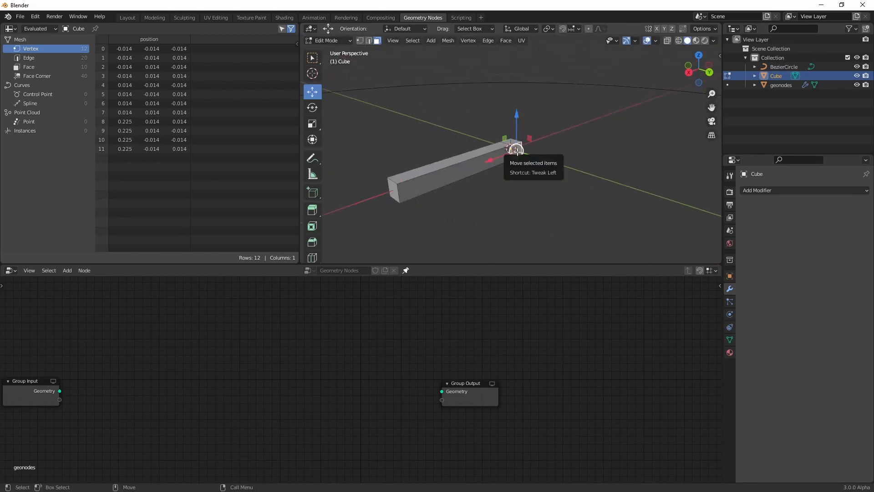
pyautogui.rightClick(518, 152)
pyautogui.click(518, 151)
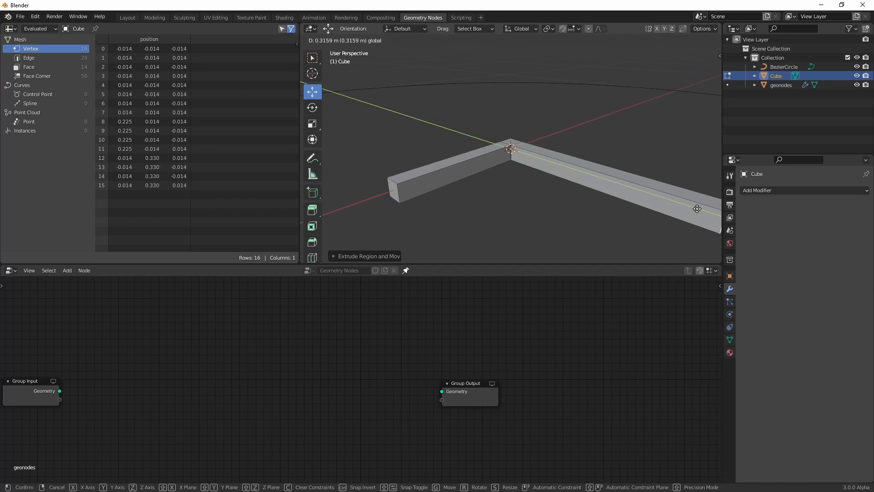
pyautogui.click(636, 198)
# Step: Extrude the cube's top face upward along the Z axis to about Z = 0.203 m
pyautogui.click(510, 145)
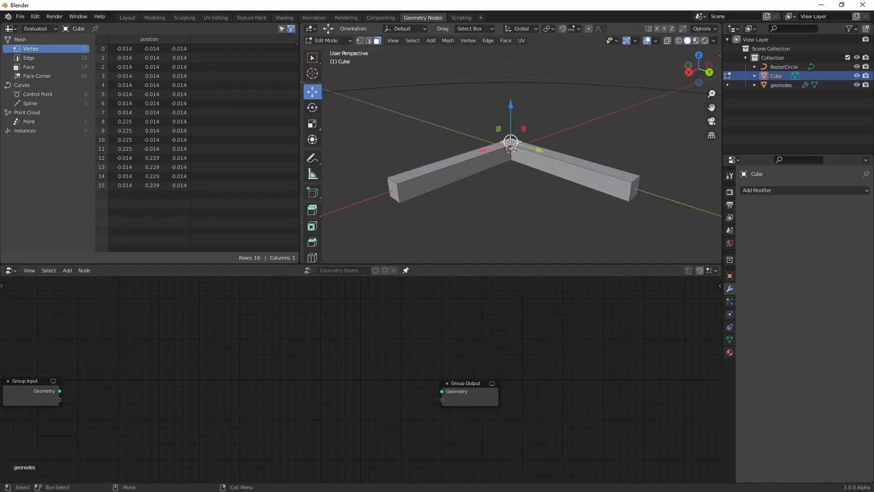
pyautogui.rightClick(510, 141)
pyautogui.click(510, 141)
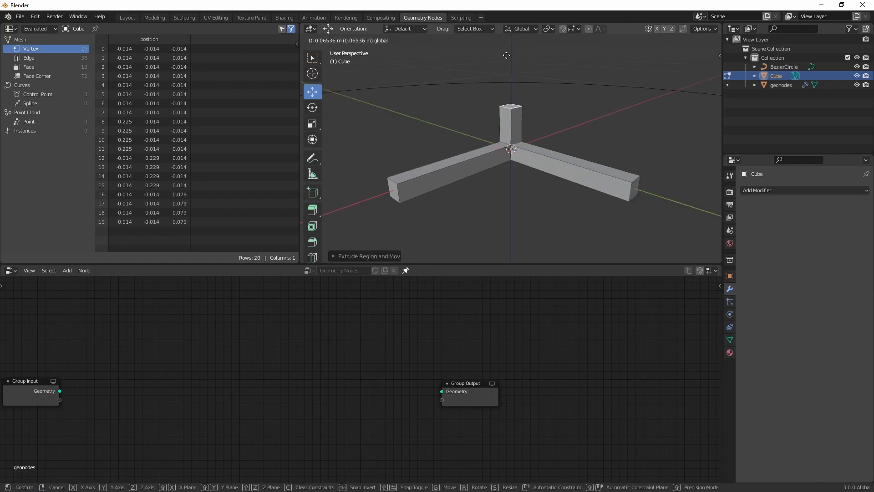
pyautogui.click(506, 36)
pyautogui.scroll(-3, 509, 64)
pyautogui.moveTo(510, 67); pyautogui.dragTo(508, 51)
# Step: Turn on X-ray and box-select all faces of the vertical Z arm in face select mode
pyautogui.keyDown('shift'); pyautogui.moveTo(534, 111); pyautogui.dragTo(551, 143, button='middle'); pyautogui.keyUp('shift')
pyautogui.click(665, 40)
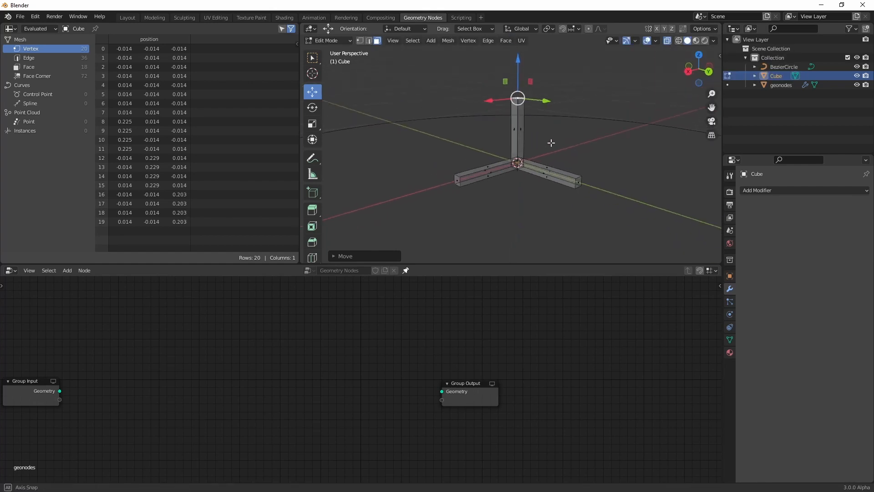
pyautogui.press('1')
pyautogui.moveTo(582, 75); pyautogui.dragTo(477, 135)
pyautogui.press('3')
pyautogui.moveTo(472, 72); pyautogui.dragTo(545, 142)
# Step: Add a new material to the cube and sample its base color from the blue Z axis arrow
pyautogui.click(730, 352)
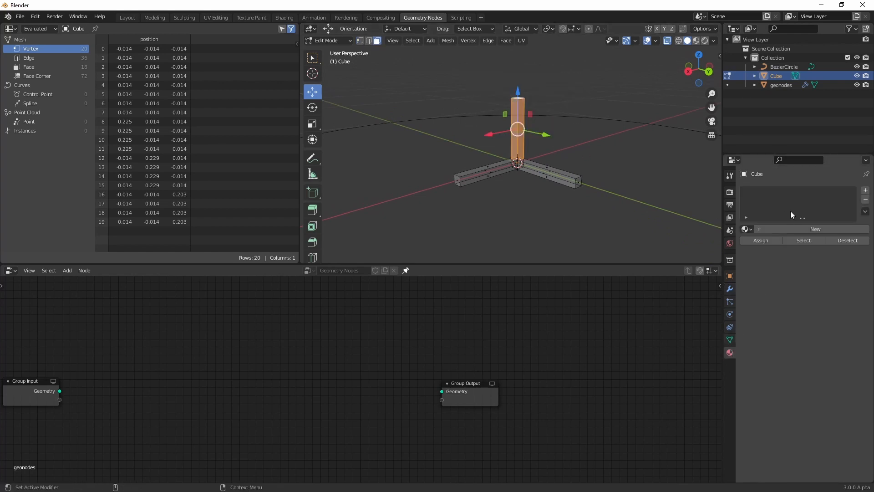
pyautogui.click(815, 228)
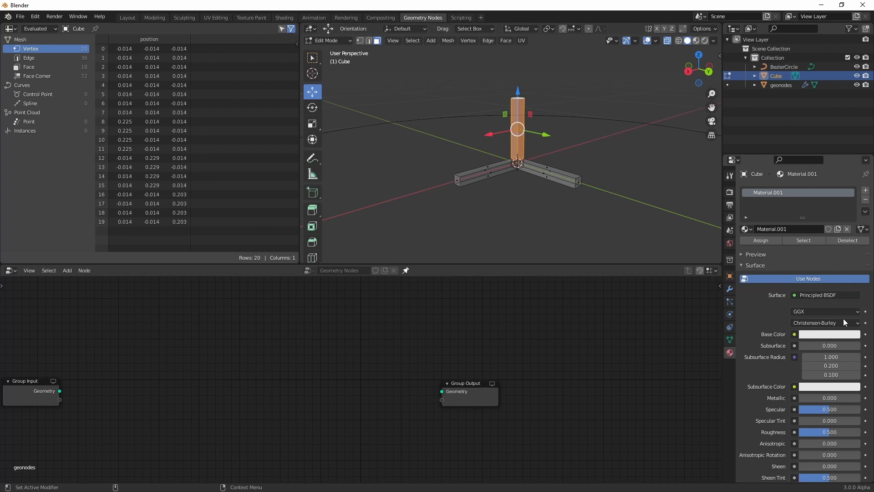
pyautogui.click(820, 335)
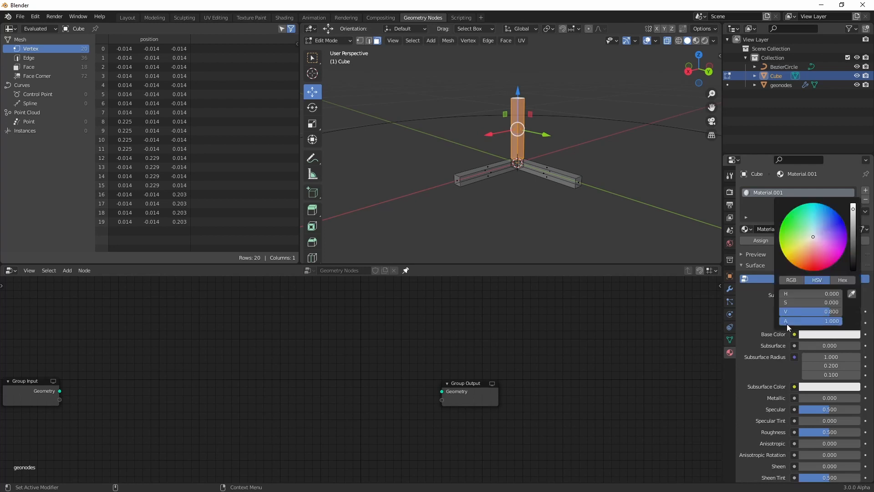
pyautogui.click(850, 293)
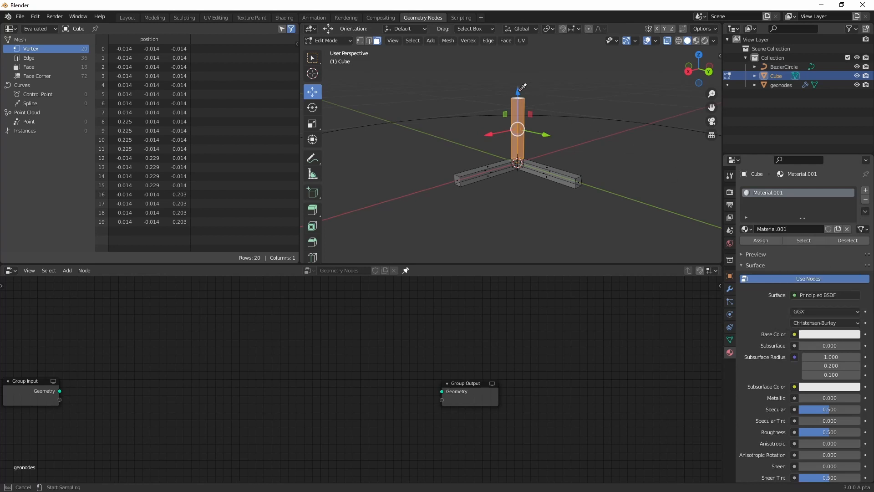
pyautogui.click(519, 91)
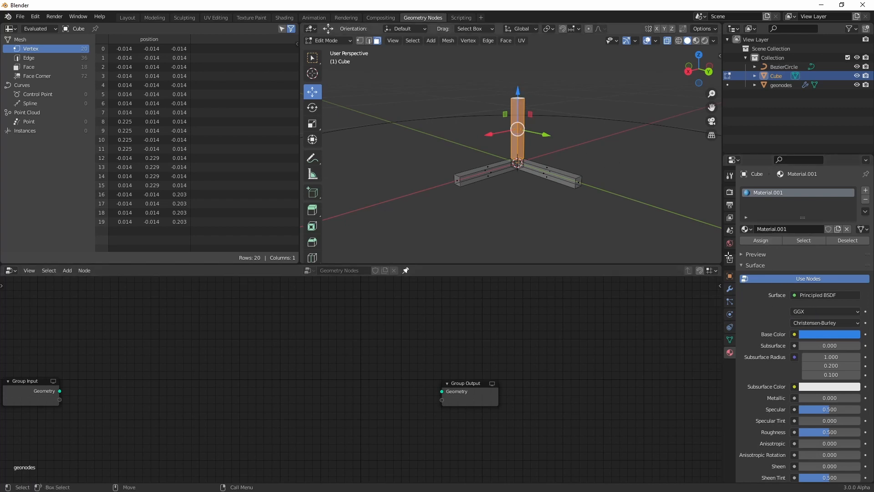
# Step: Return the cube to Object Mode and switch the viewport to Material Preview shading
pyautogui.press('Tab')
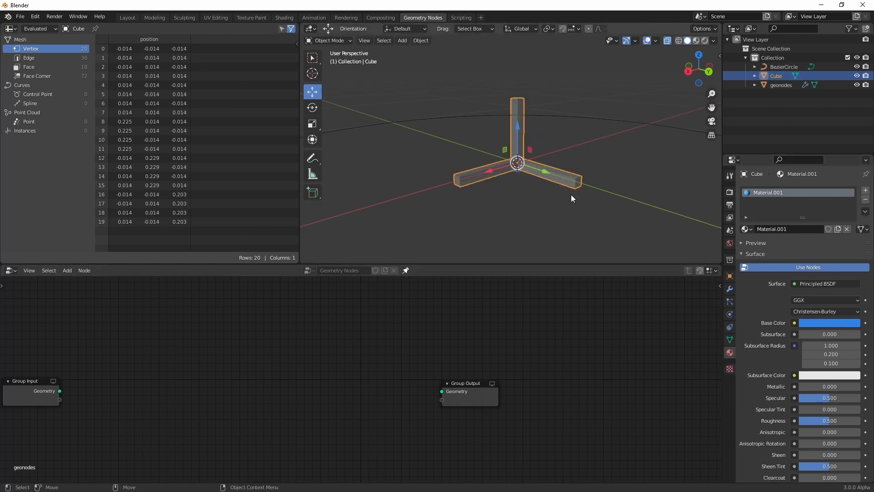
pyautogui.moveTo(564, 147)
pyautogui.mouseDown(button='middle')
pyautogui.moveTo(580, 156)
pyautogui.moveTo(548, 150)
pyautogui.moveTo(610, 159)
pyautogui.moveTo(523, 137)
pyautogui.mouseUp(button='middle')
pyautogui.click(697, 41)
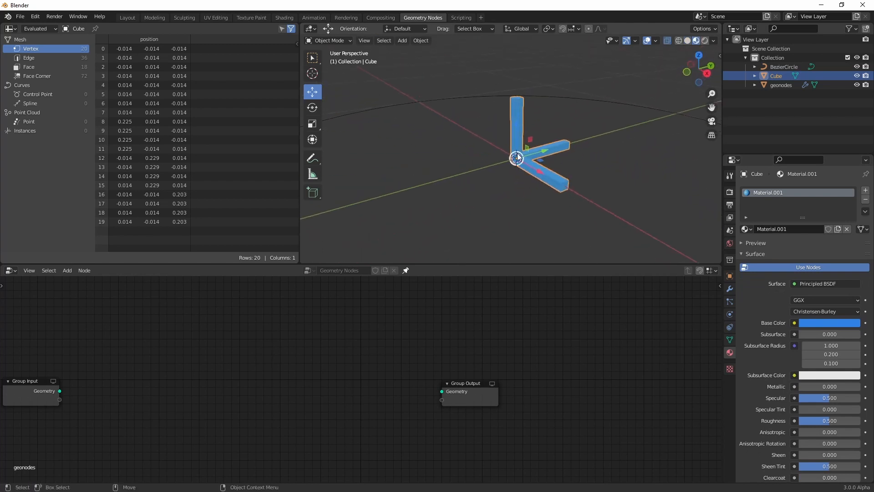
# Step: Select the X arm's faces in Edit Mode and resample Material.001's base color from the red X axis arrow
pyautogui.scroll(3, 560, 199)
pyautogui.moveTo(542, 183); pyautogui.dragTo(613, 197, button='middle')
pyautogui.press('Tab')
pyautogui.moveTo(656, 146); pyautogui.dragTo(584, 209)
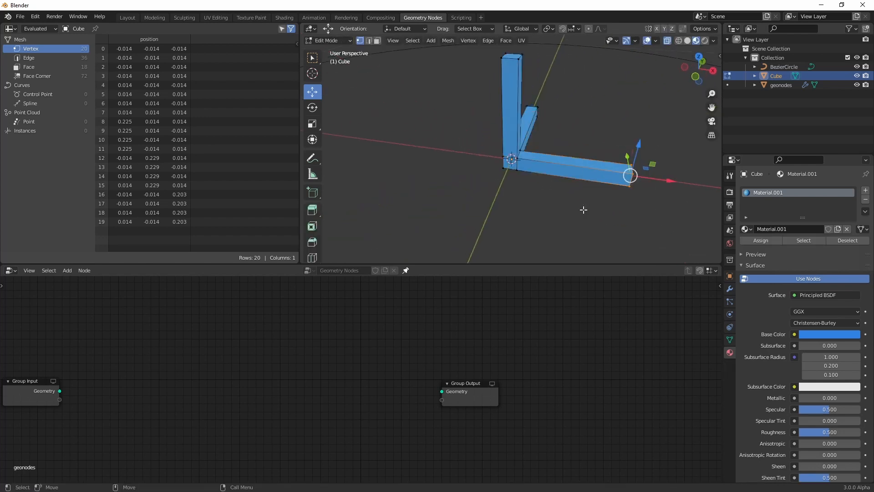
pyautogui.moveTo(668, 128); pyautogui.dragTo(557, 219)
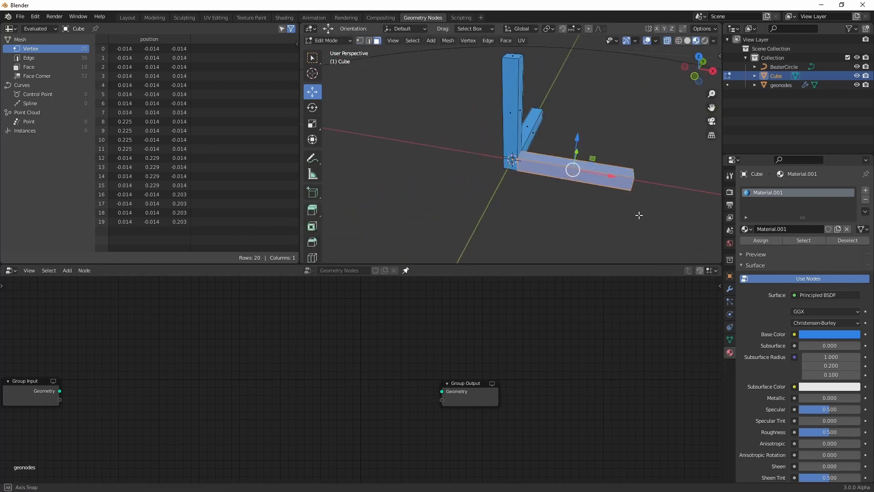
pyautogui.click(822, 334)
pyautogui.click(851, 294)
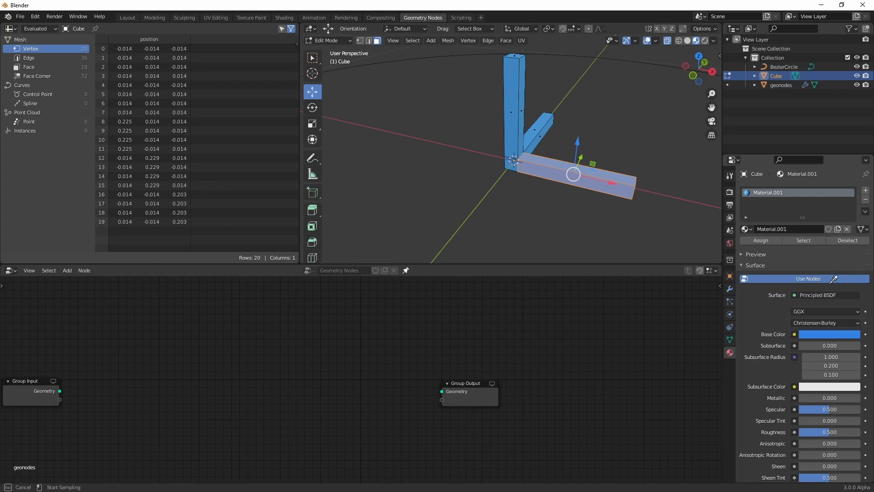
pyautogui.click(613, 182)
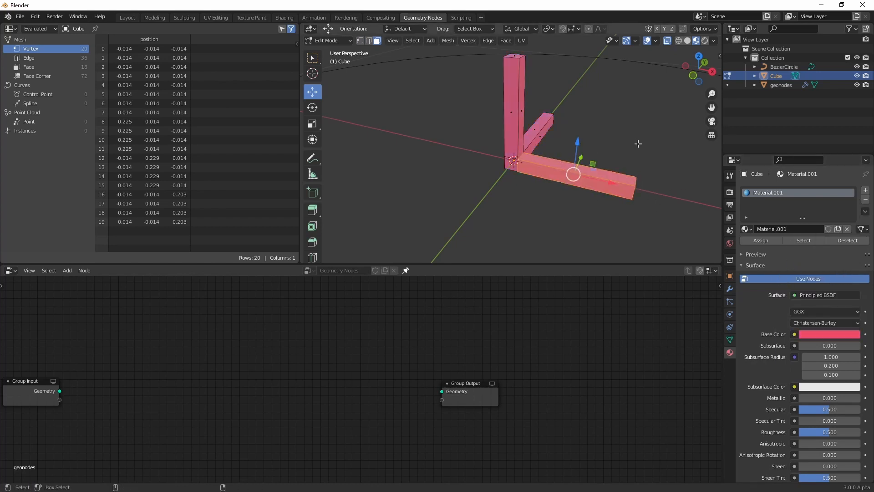
# Step: Select the Z arm's faces, resample Material.001's base color from the blue Z axis arrow and set its specular to 0
pyautogui.press('ctrl+KP_Subtract')
pyautogui.moveTo(444, 75); pyautogui.dragTo(473, 90, button='middle')
pyautogui.moveTo(468, 59); pyautogui.dragTo(573, 133)
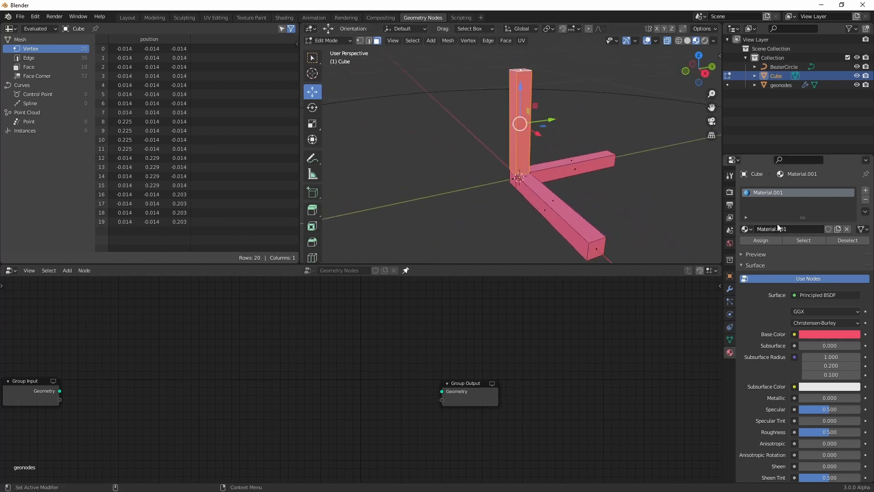
pyautogui.click(827, 339)
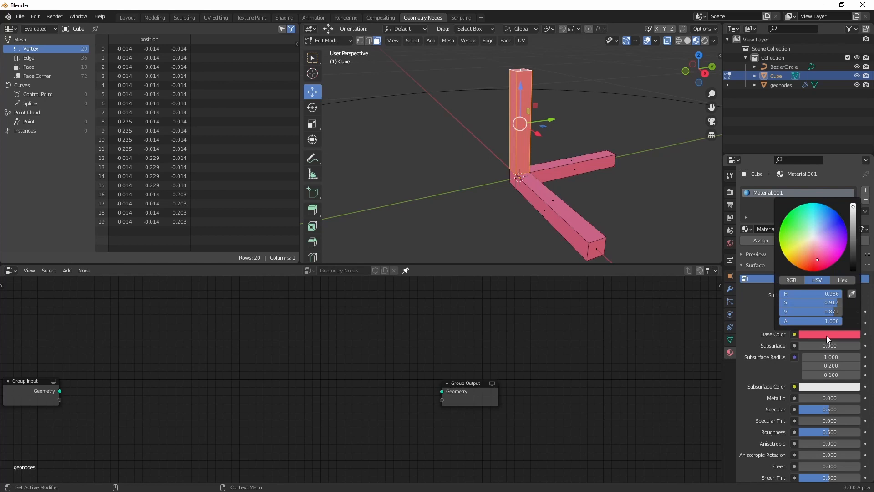
pyautogui.click(854, 292)
pyautogui.click(524, 83)
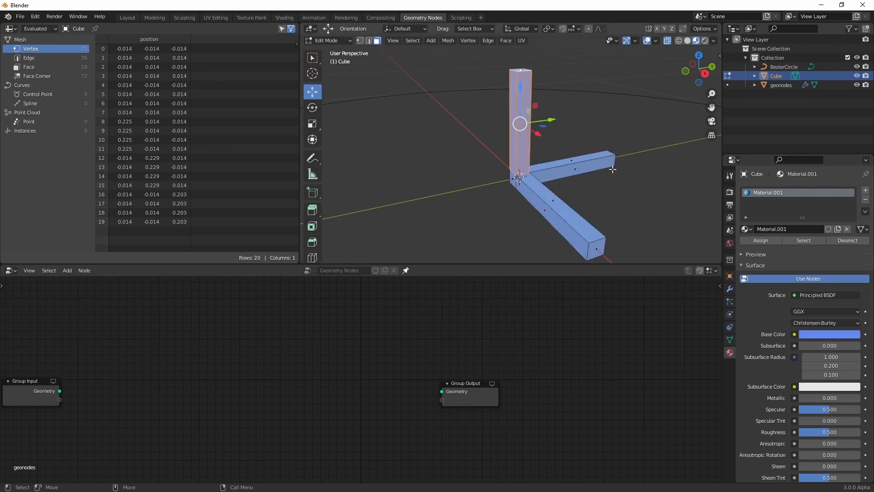
pyautogui.moveTo(838, 409); pyautogui.dragTo(799, 408)
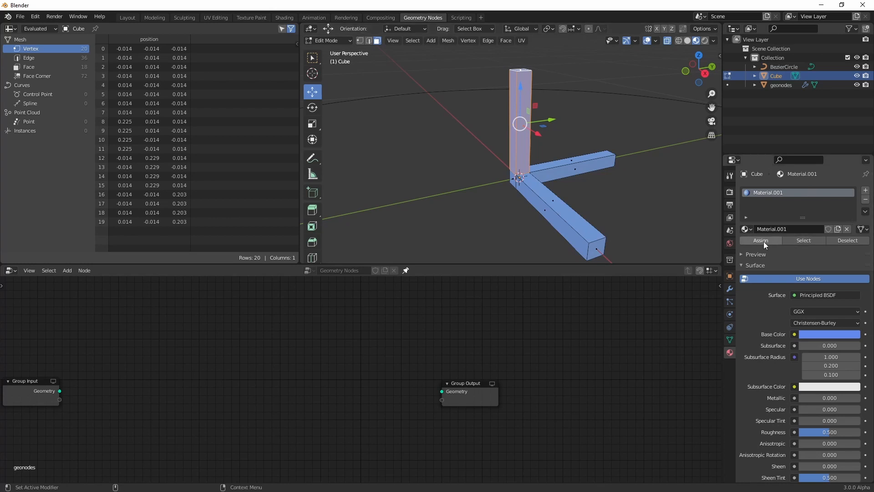
# Step: Add a second material, Material.002, to the cube and sample its base color from the red X axis arrow
pyautogui.click(866, 191)
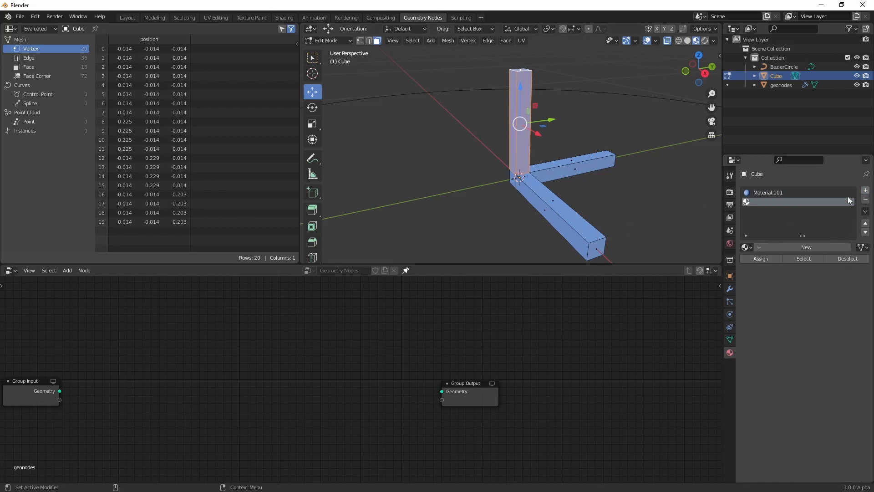
pyautogui.click(796, 247)
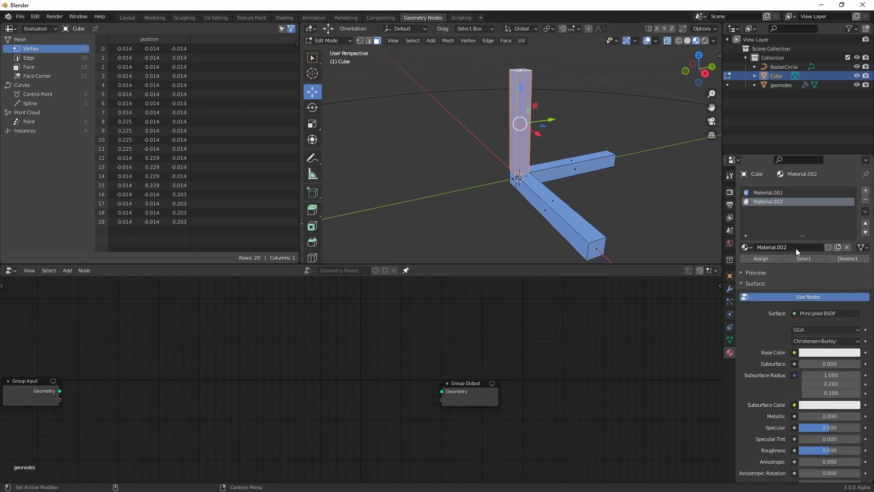
pyautogui.click(820, 352)
pyautogui.click(851, 312)
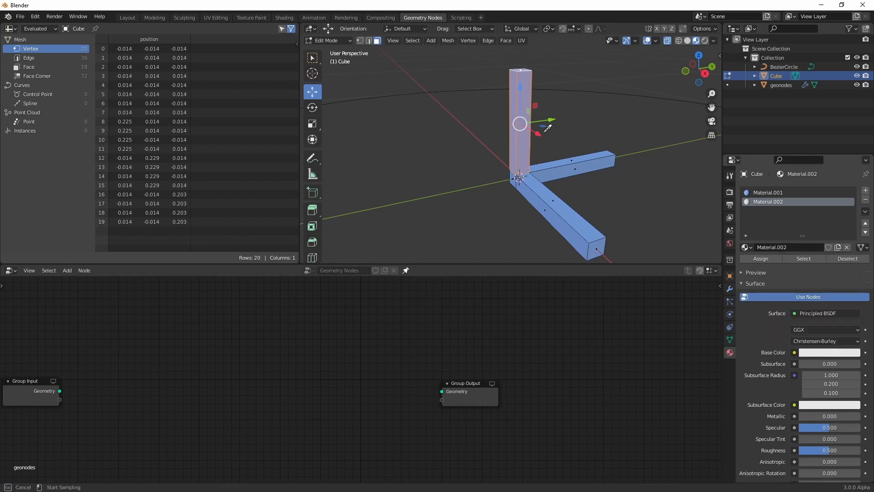
pyautogui.click(539, 131)
# Step: Assign the red Material.002 to all faces of the X arm and set its specular to 0
pyautogui.moveTo(541, 130); pyautogui.dragTo(632, 182, button='middle')
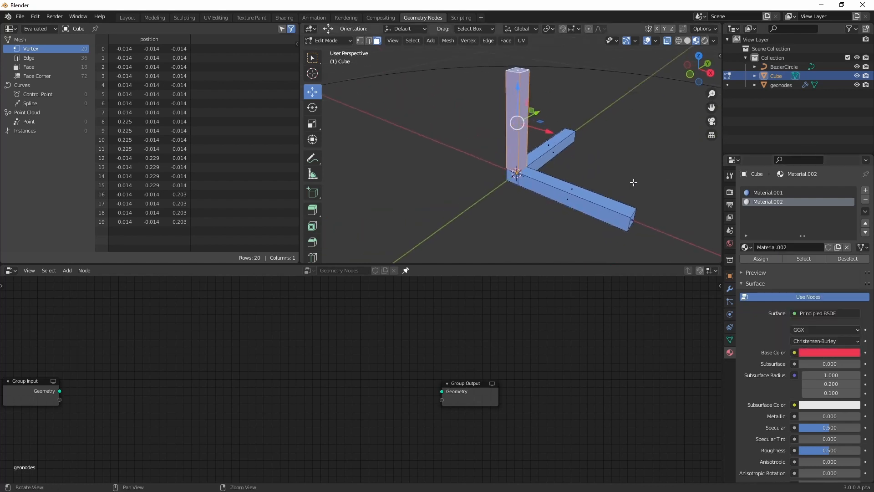
pyautogui.moveTo(695, 169); pyautogui.dragTo(553, 249)
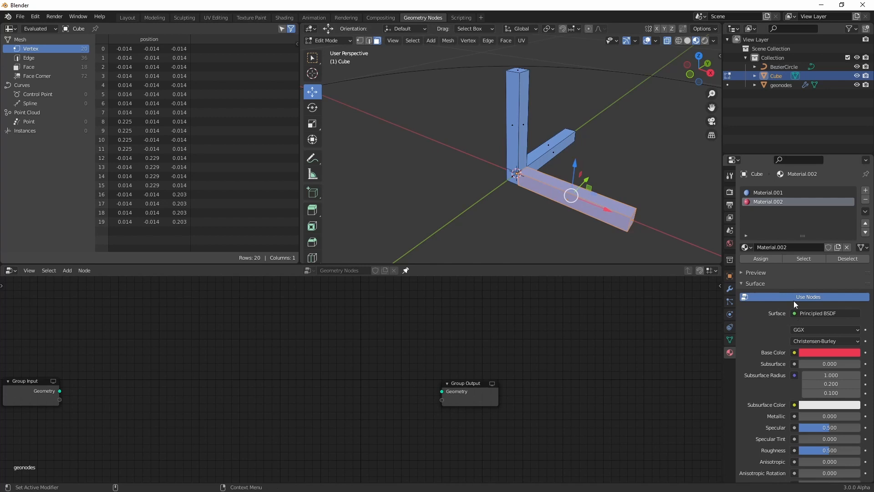
pyautogui.click(756, 259)
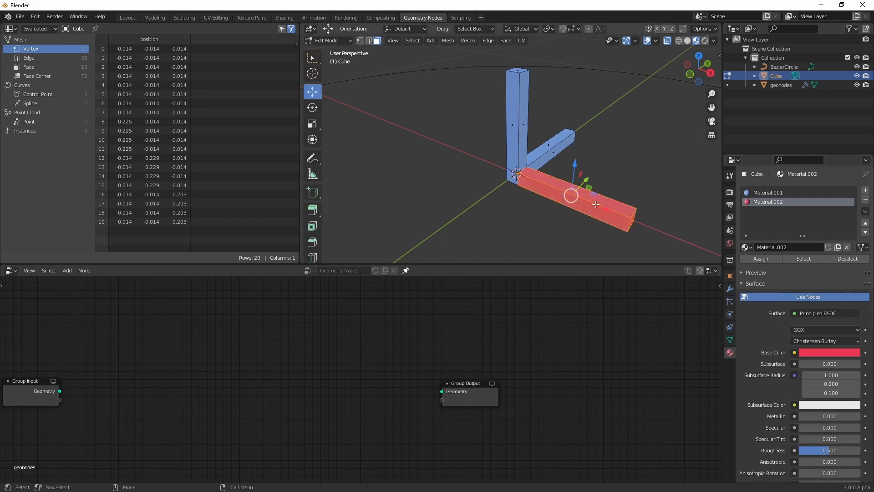
# Step: Add a third material, Material.003, to the cube and sample its base color from the green Y axis arrow
pyautogui.moveTo(587, 183); pyautogui.dragTo(556, 201, button='middle')
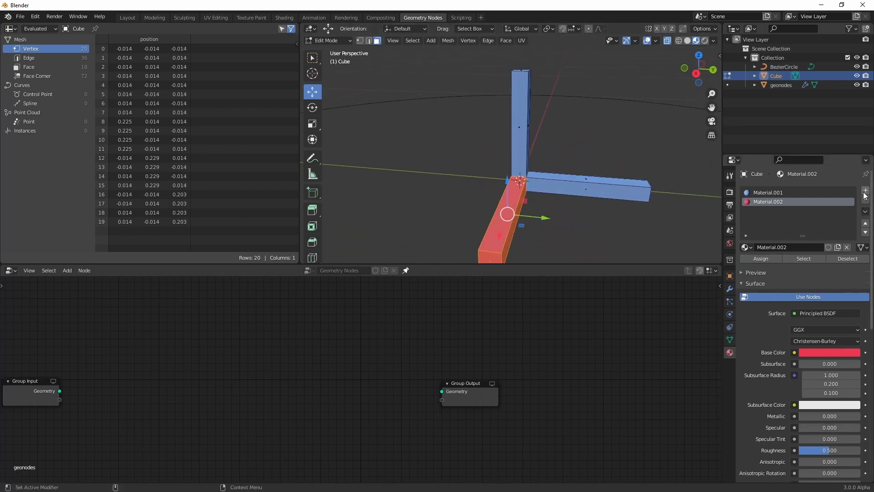
pyautogui.click(866, 190)
pyautogui.click(799, 248)
pyautogui.click(829, 353)
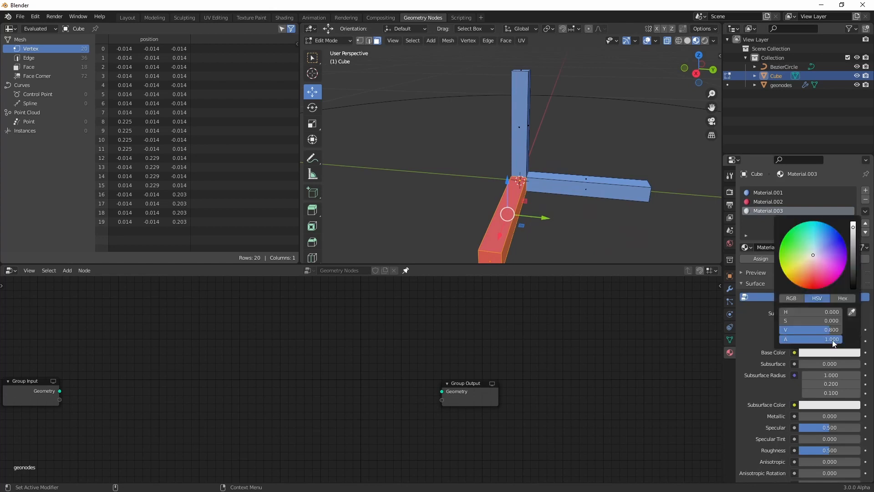
pyautogui.click(852, 313)
pyautogui.click(546, 217)
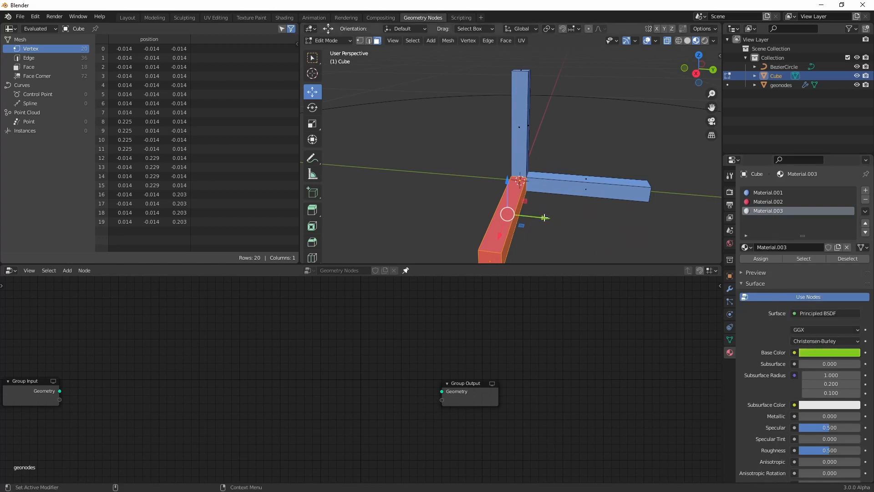
# Step: Select all faces of the Y arm and assign the green Material.003 to them
pyautogui.moveTo(676, 155); pyautogui.dragTo(564, 226)
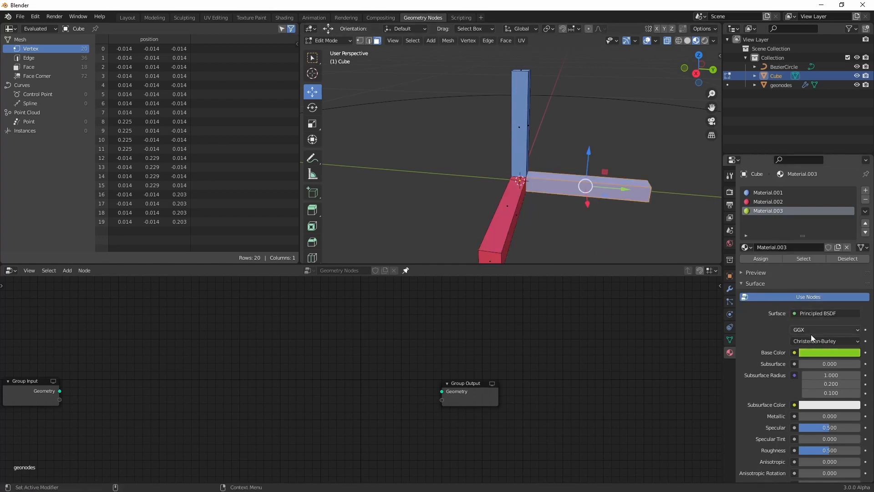
pyautogui.click(761, 258)
pyautogui.moveTo(574, 196)
pyautogui.mouseDown(button='middle')
pyautogui.moveTo(544, 194)
pyautogui.moveTo(679, 190)
pyautogui.moveTo(570, 205)
pyautogui.mouseUp(button='middle')
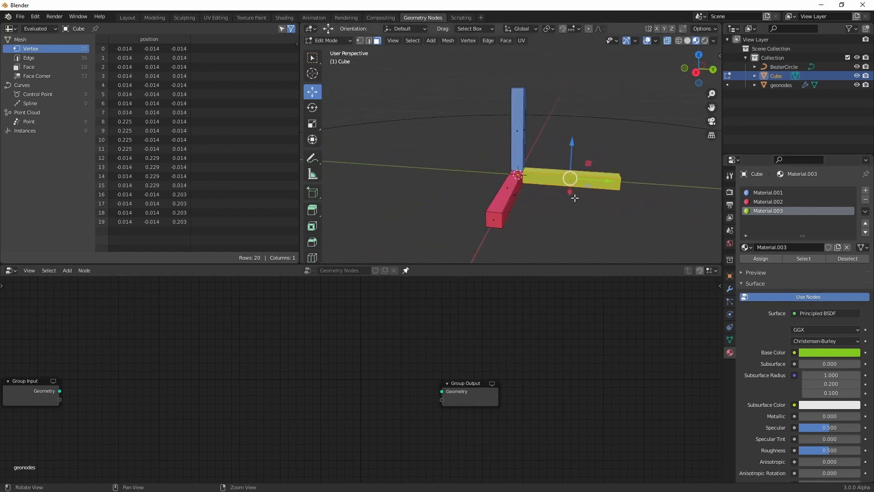
# Step: Return to Object Mode, set Material.003's specular to 0 and deselect the cube
pyautogui.press('Tab')
pyautogui.moveTo(832, 416); pyautogui.dragTo(790, 416)
pyautogui.moveTo(646, 257); pyautogui.dragTo(657, 244, button='middle')
pyautogui.click(585, 193)
pyautogui.moveTo(586, 194); pyautogui.dragTo(474, 188, button='middle')
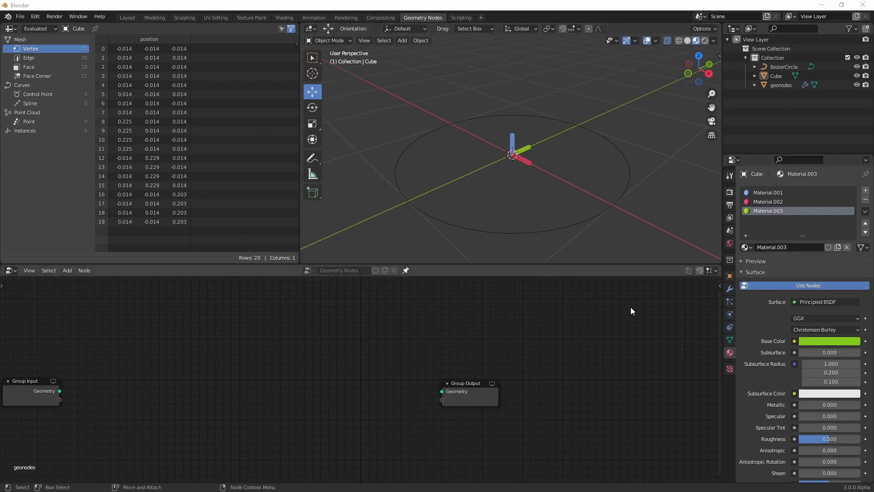
# Step: Add an Object Info node between Group Input and Group Output in the geonodes node tree
pyautogui.click(143, 346)
pyautogui.hotkey('shift', 'a')
pyautogui.write('s')
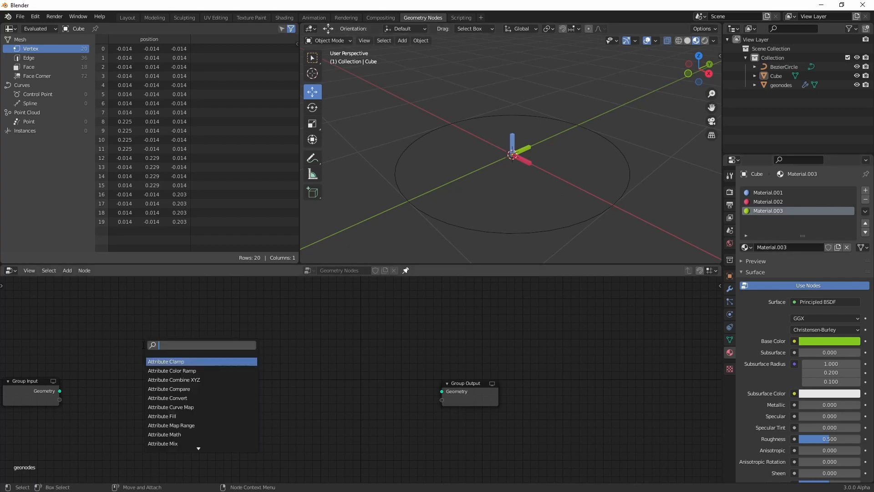
pyautogui.write('obj')
pyautogui.press('Return')
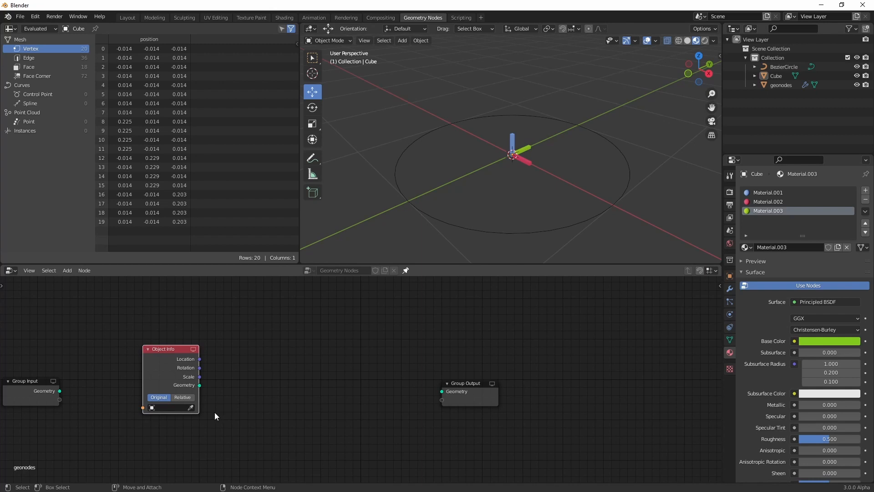
# Step: Set the Object Info node's object to BezierCircle and place the node above Group Input
pyautogui.click(191, 408)
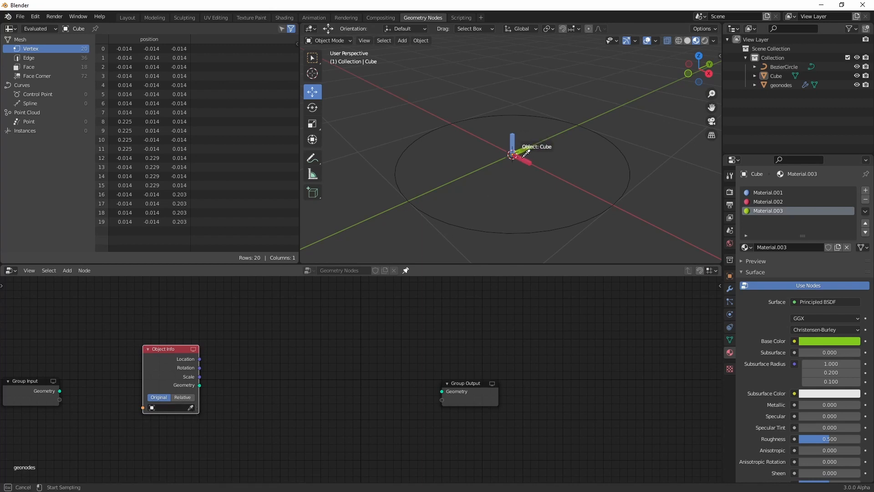
pyautogui.click(525, 156)
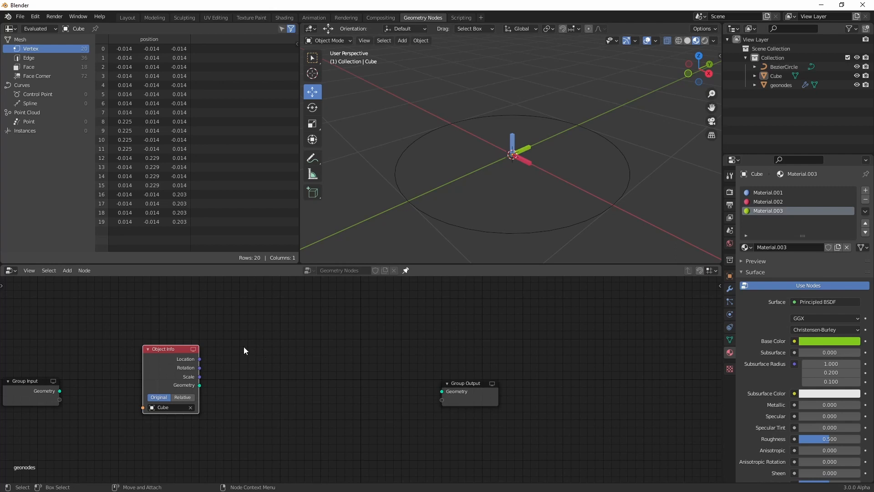
pyautogui.click(191, 407)
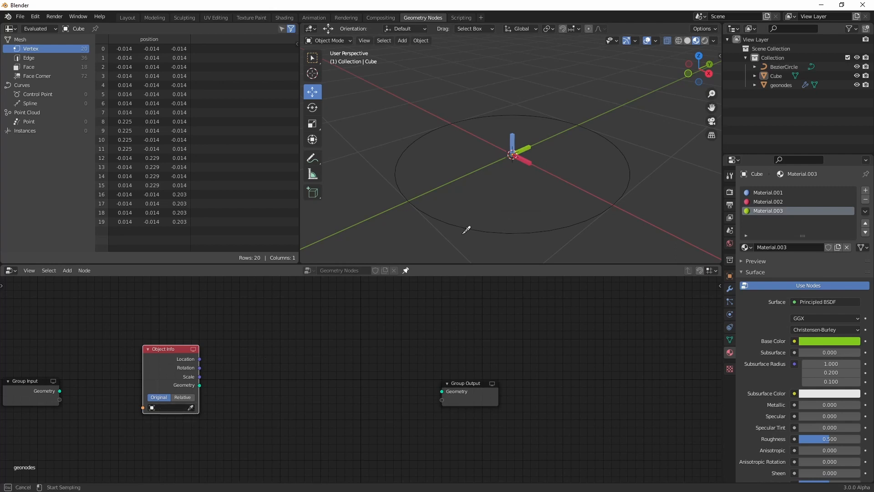
pyautogui.click(472, 223)
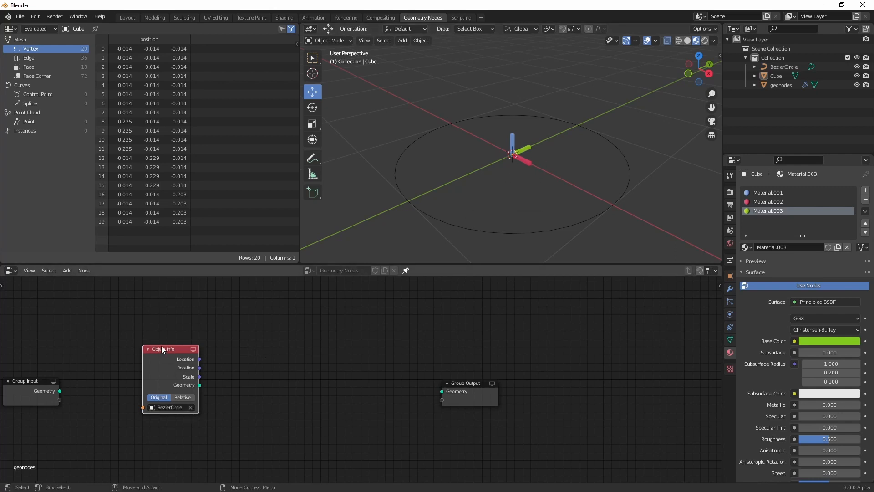
pyautogui.moveTo(180, 352); pyautogui.dragTo(90, 305)
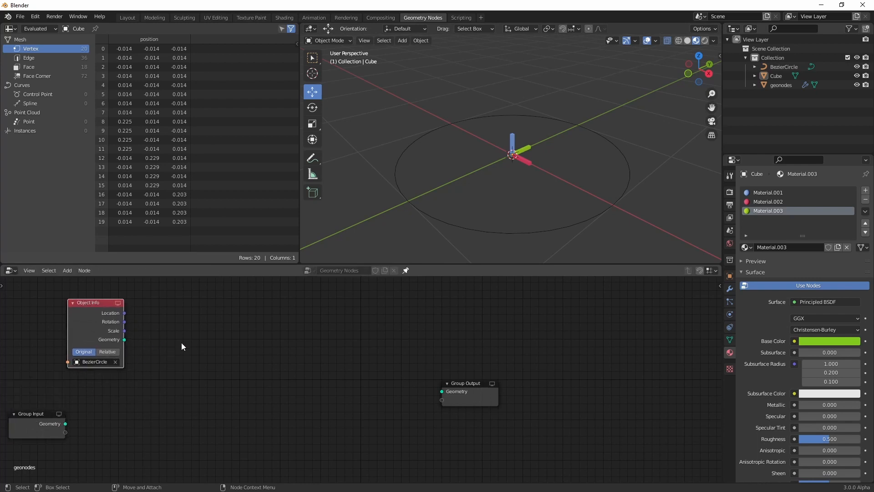
# Step: Add a Curve to Points node and link the Object Info node's Geometry output into it
pyautogui.hotkey('shift', 'a')
pyautogui.write('s')
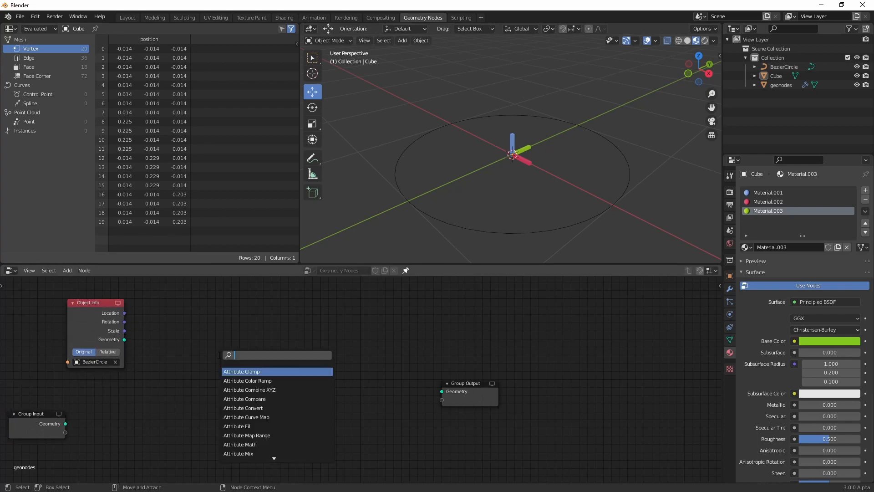
pyautogui.write('curve')
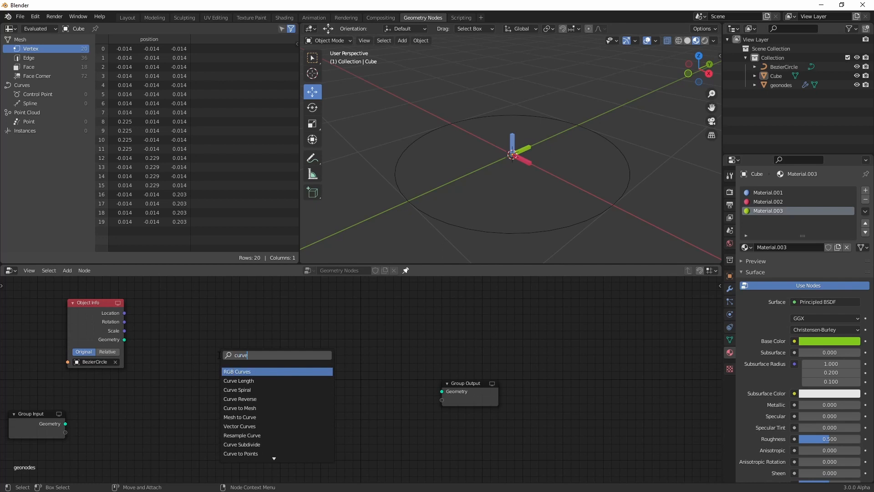
pyautogui.write(' to point')
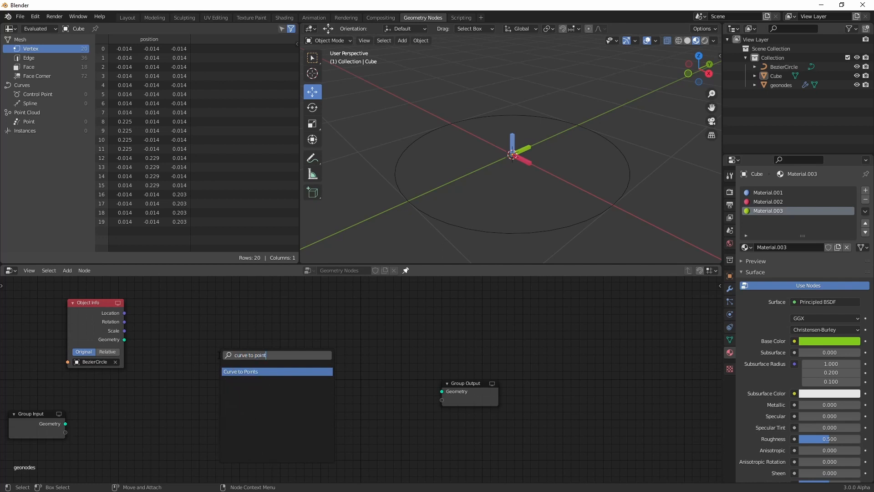
pyautogui.press('Return')
pyautogui.click(209, 301)
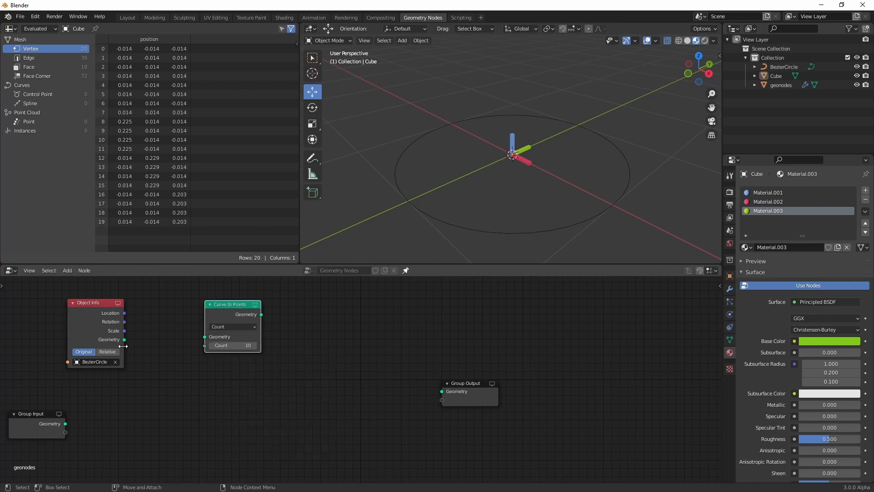
pyautogui.moveTo(124, 340); pyautogui.dragTo(258, 343)
# Step: Add a Point Instance node and feed the Curve to Points geometry into its Geometry input
pyautogui.click(379, 342)
pyautogui.hotkey('shift', 'a')
pyautogui.click(373, 328)
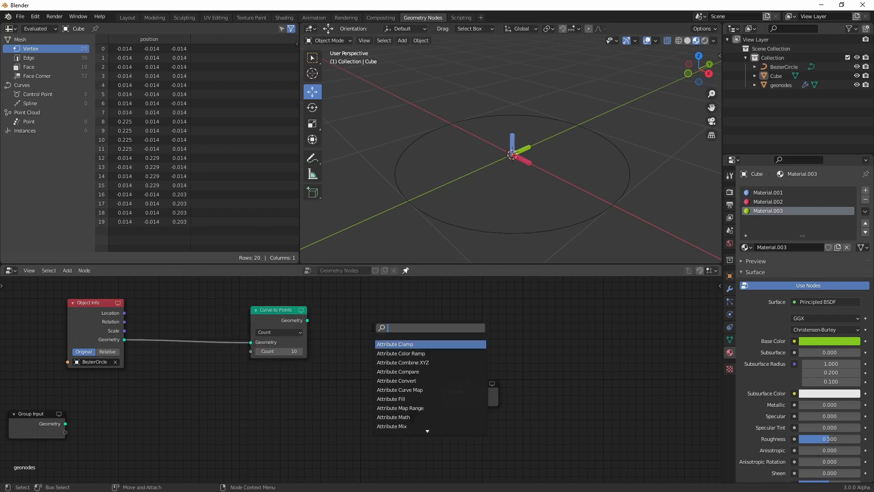
pyautogui.write('point')
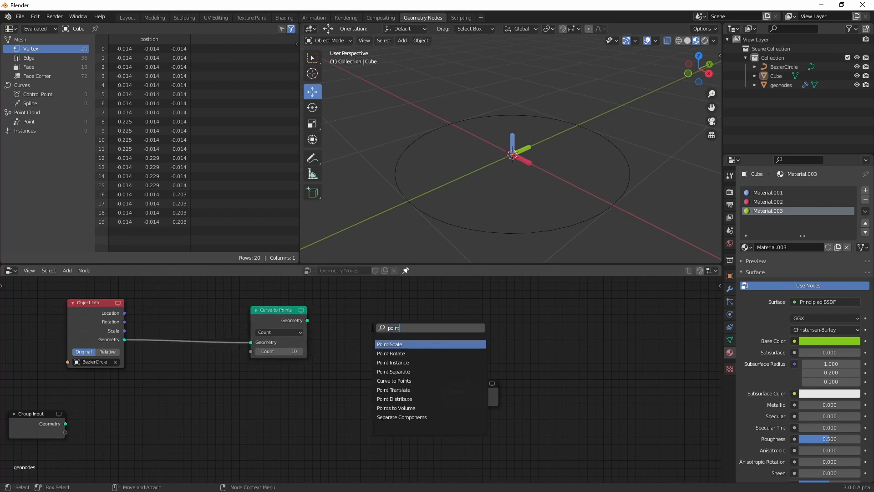
pyautogui.write(' inst')
pyautogui.press('Return')
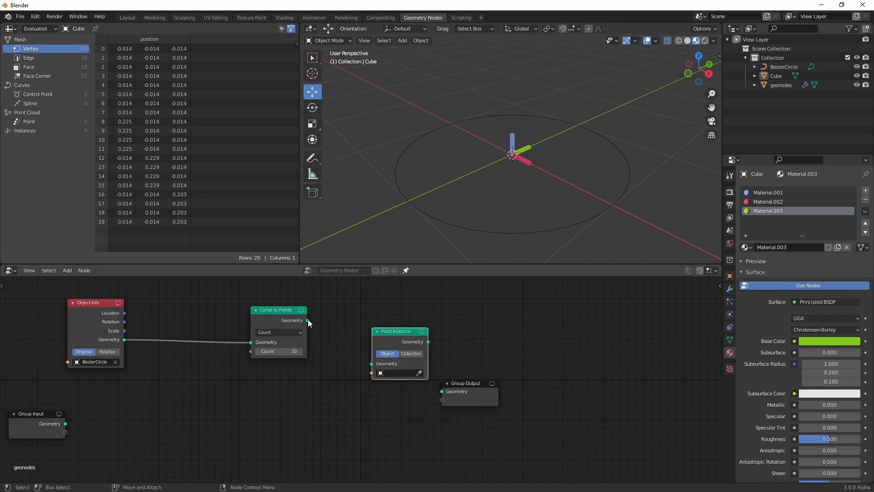
pyautogui.moveTo(307, 320); pyautogui.dragTo(372, 364)
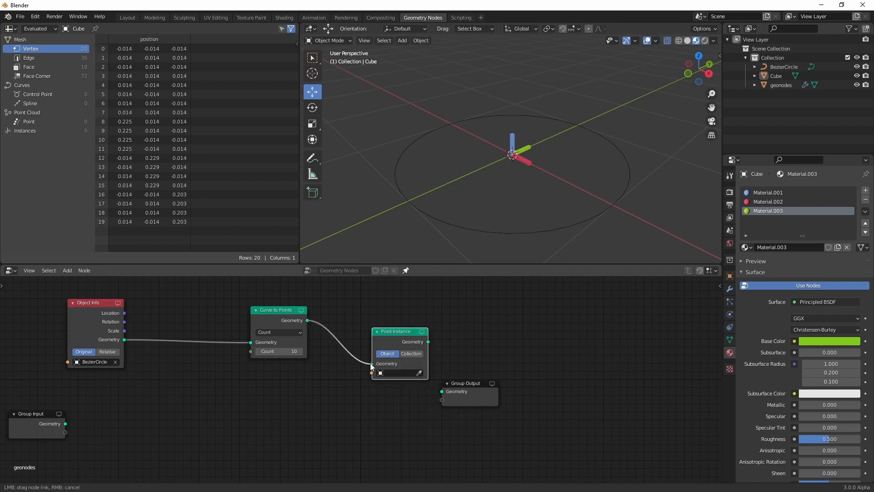
# Step: Set the Point Instance object to Cube, link its geometry to Group Output and space the two nodes apart
pyautogui.click(526, 156)
pyautogui.moveTo(428, 342); pyautogui.dragTo(442, 391)
pyautogui.moveTo(460, 383); pyautogui.dragTo(570, 356)
pyautogui.moveTo(406, 335); pyautogui.dragTo(470, 336)
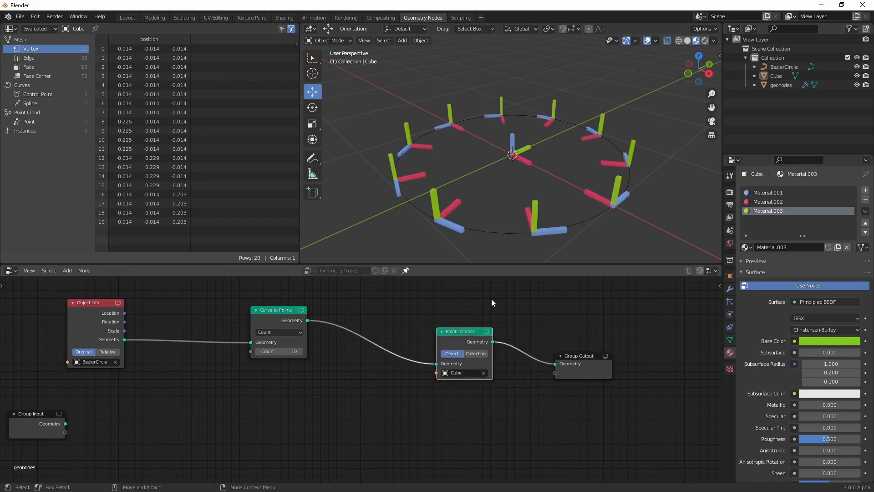
# Step: Rename the Cube axis indicator object to normal
pyautogui.click(530, 157)
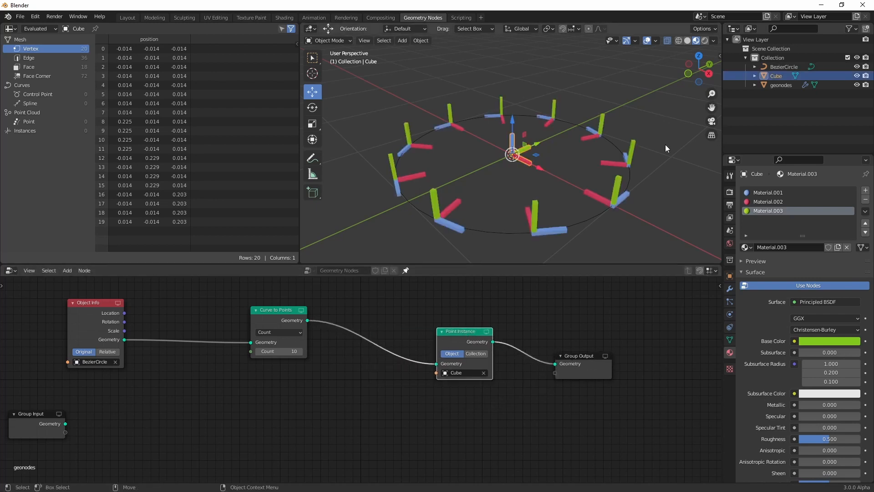
pyautogui.doubleClick(780, 74)
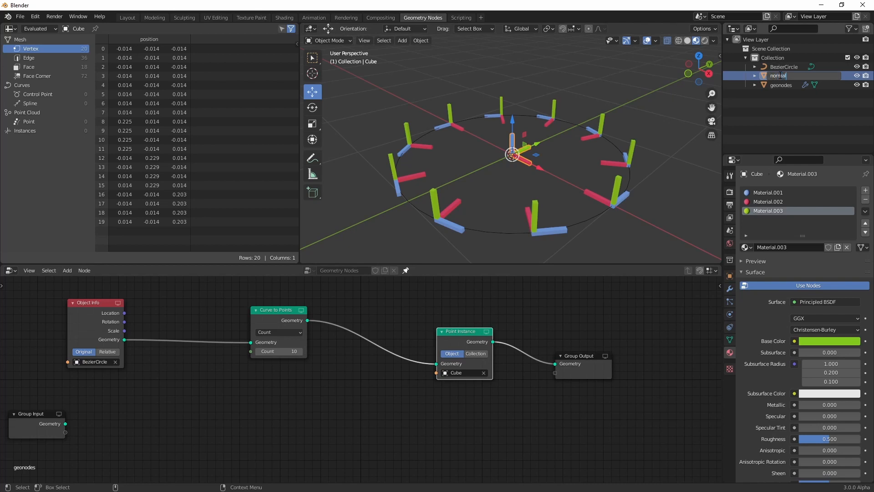
pyautogui.press('Return')
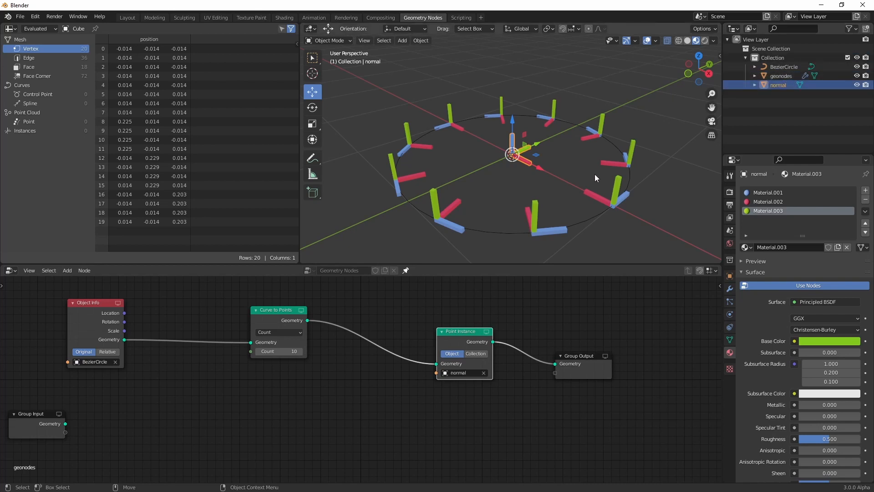
# Step: Select the BezierCircle curve and enter Edit Mode on it
pyautogui.moveTo(543, 169); pyautogui.dragTo(559, 217, button='middle')
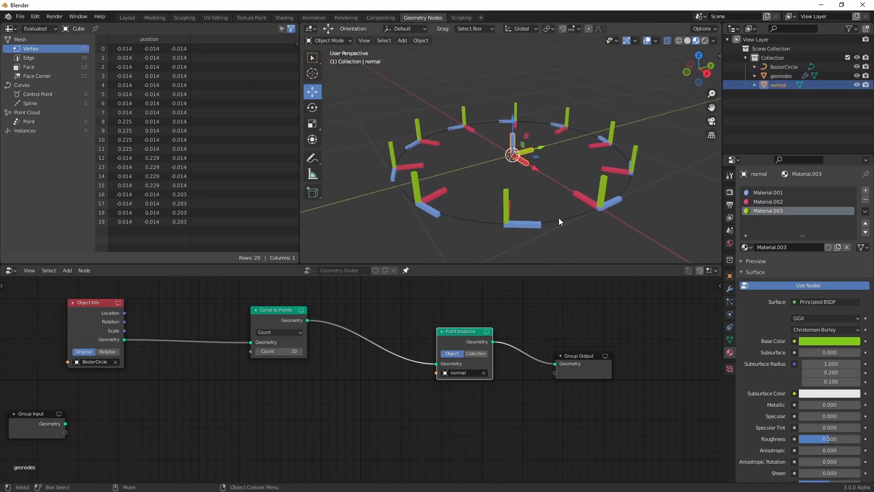
pyautogui.click(560, 215)
pyautogui.press('Tab')
pyautogui.moveTo(576, 173); pyautogui.dragTo(497, 169, button='middle')
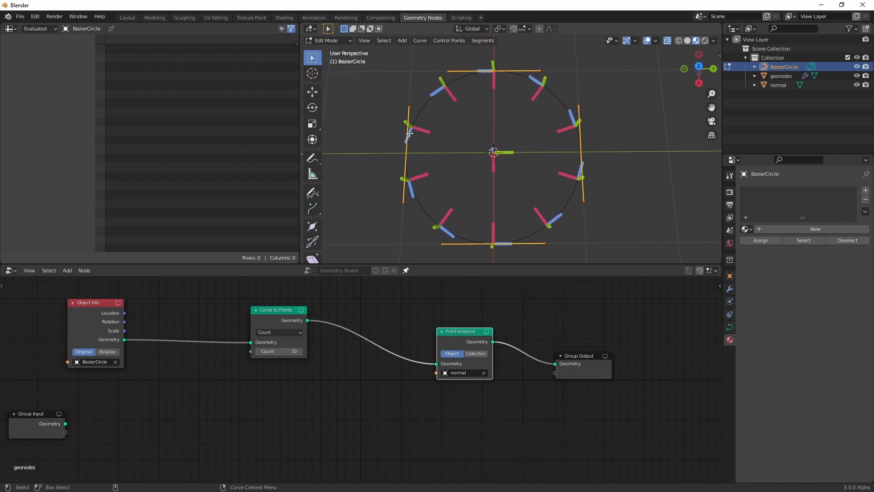
# Step: Move the circle's control point on the positive Y side upward and across within the YZ plane, and return to Object Mode
pyautogui.moveTo(531, 127); pyautogui.dragTo(601, 170)
pyautogui.moveTo(601, 171); pyautogui.dragTo(557, 189, button='middle')
pyautogui.hotkey('shift', 'space')
pyautogui.press('g')
pyautogui.moveTo(605, 142); pyautogui.dragTo(585, 167, button='middle')
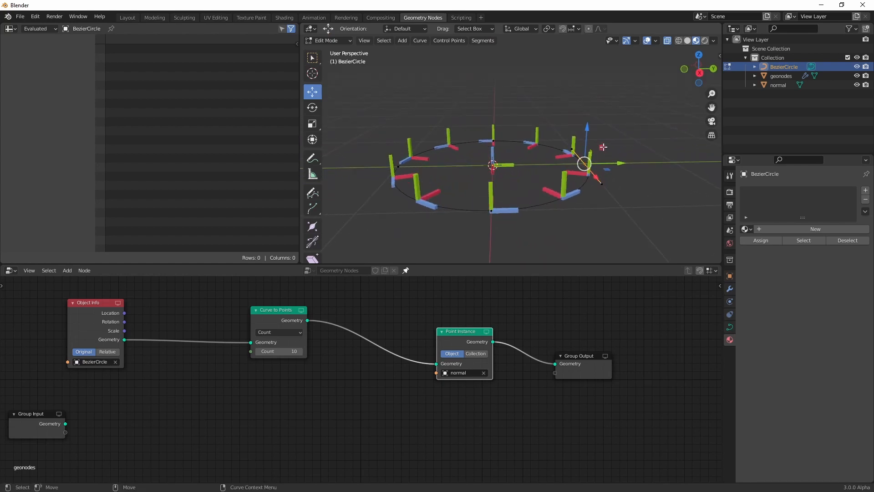
pyautogui.press('g')
pyautogui.hotkey('shift', 'x')
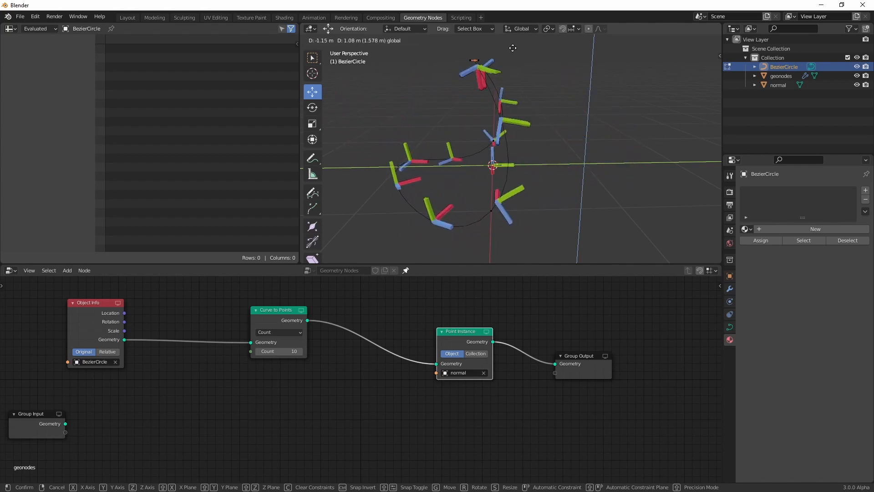
pyautogui.click(476, 119)
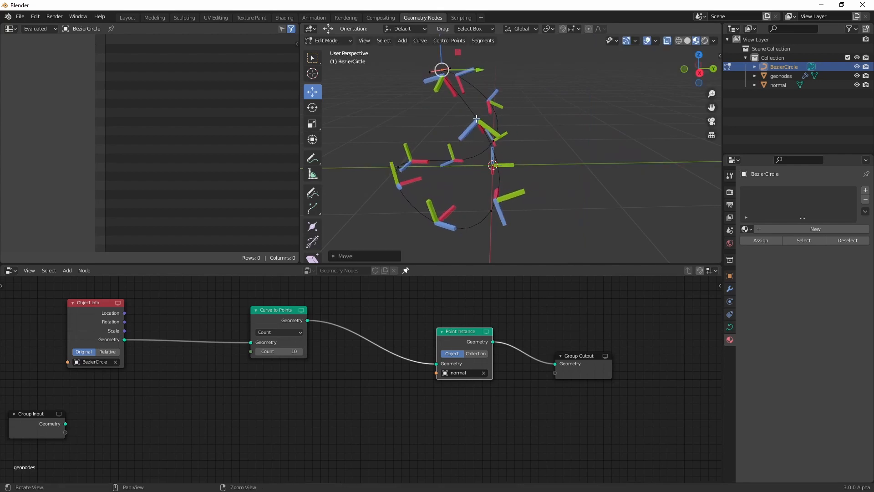
pyautogui.press('Tab')
pyautogui.moveTo(476, 119); pyautogui.dragTo(504, 173, button='middle')
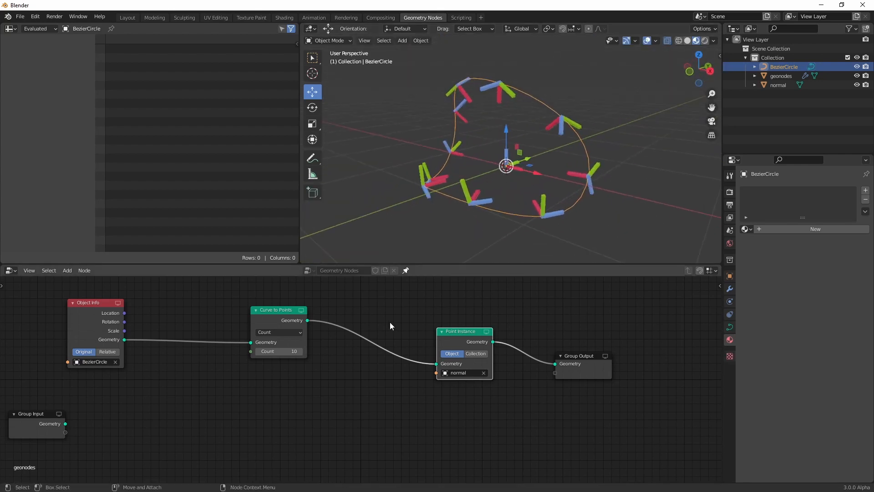
# Step: Rearrange the geonodes node chain, spreading the nodes out to leave space between them
pyautogui.scroll(-3, 442, 300)
pyautogui.moveTo(207, 315); pyautogui.dragTo(555, 407)
pyautogui.moveTo(495, 371); pyautogui.dragTo(592, 344)
pyautogui.moveTo(285, 415); pyautogui.dragTo(551, 314)
pyautogui.moveTo(259, 403); pyautogui.dragTo(363, 316)
pyautogui.moveTo(363, 317); pyautogui.dragTo(296, 325)
pyautogui.click(359, 305)
pyautogui.moveTo(227, 291); pyautogui.dragTo(361, 396)
pyautogui.moveTo(340, 326); pyautogui.dragTo(256, 325)
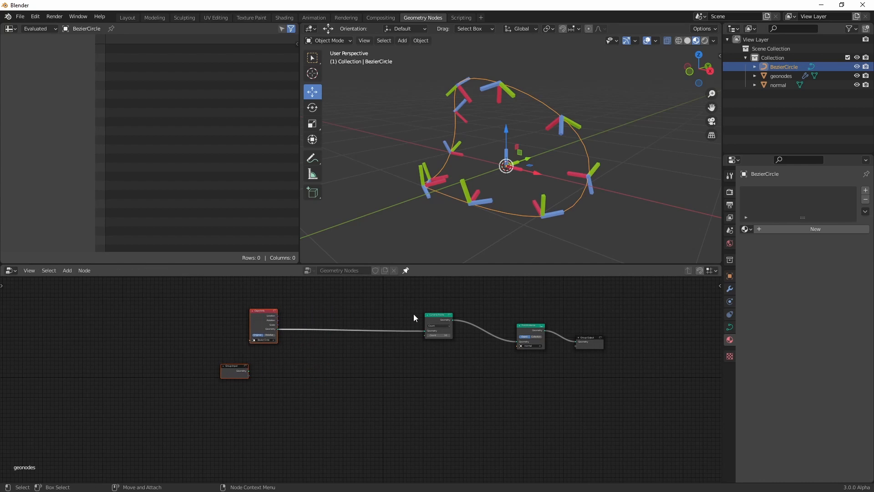
pyautogui.moveTo(433, 318); pyautogui.dragTo(394, 315)
# Step: Duplicate the Object Info, Curve to Points and Point Instance nodes and place the copies as a second row below
pyautogui.scroll(2, 313, 353)
pyautogui.moveTo(236, 353); pyautogui.dragTo(575, 291)
pyautogui.hotkey('shift', 'd')
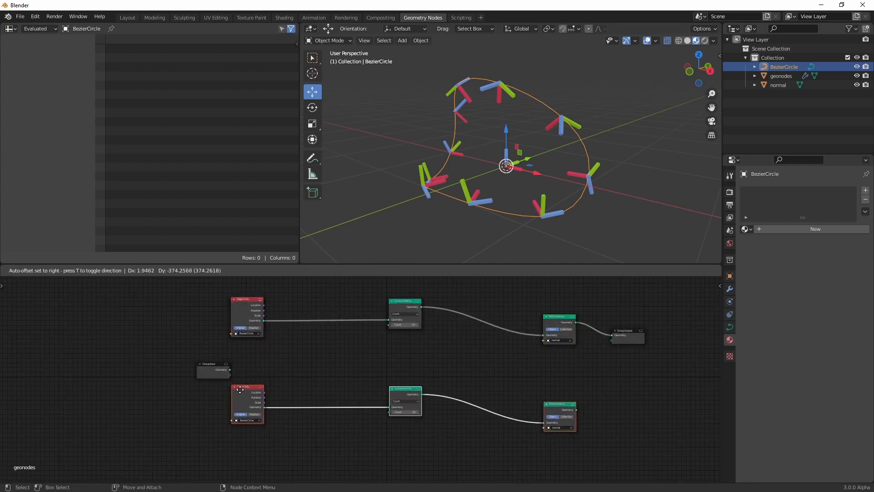
pyautogui.click(242, 397)
pyautogui.click(414, 382)
# Step: Link the duplicated Point Instance node's geometry to Group Output in place of the original chain
pyautogui.moveTo(553, 386); pyautogui.dragTo(495, 370, button='middle')
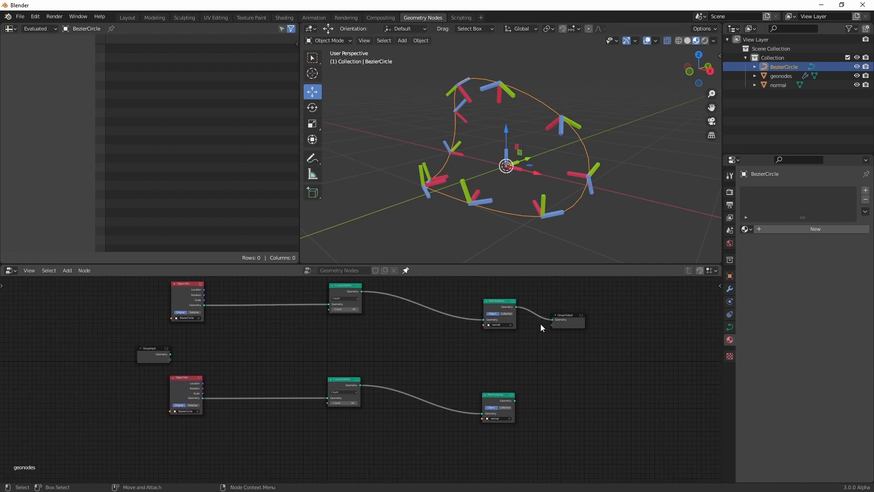
pyautogui.scroll(4, 567, 371)
pyautogui.scroll(-1, 556, 390)
pyautogui.keyDown('alt'); pyautogui.moveTo(576, 402); pyautogui.dragTo(537, 411, button='middle'); pyautogui.keyUp('alt')
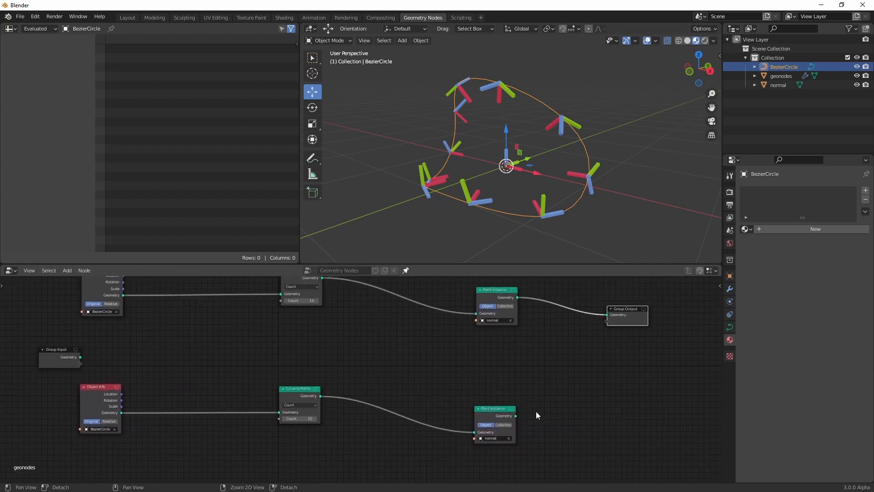
pyautogui.moveTo(516, 417); pyautogui.dragTo(608, 314)
# Step: Move the duplicated Curve to Points node closer to its Object Info node to free space before Point Instance
pyautogui.keyDown('alt'); pyautogui.moveTo(350, 350); pyautogui.dragTo(478, 322, button='middle'); pyautogui.keyUp('alt')
pyautogui.scroll(-1, 444, 337)
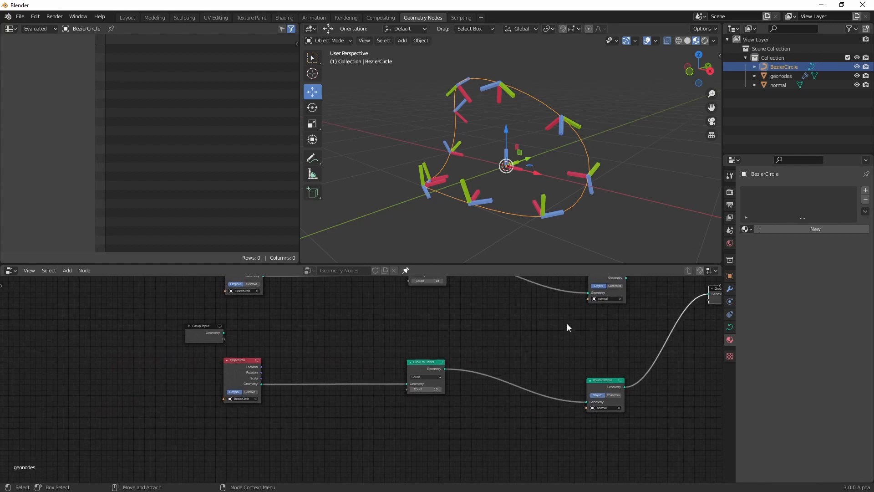
pyautogui.scroll(4, 345, 352)
pyautogui.press('Tab')
pyautogui.press('Escape')
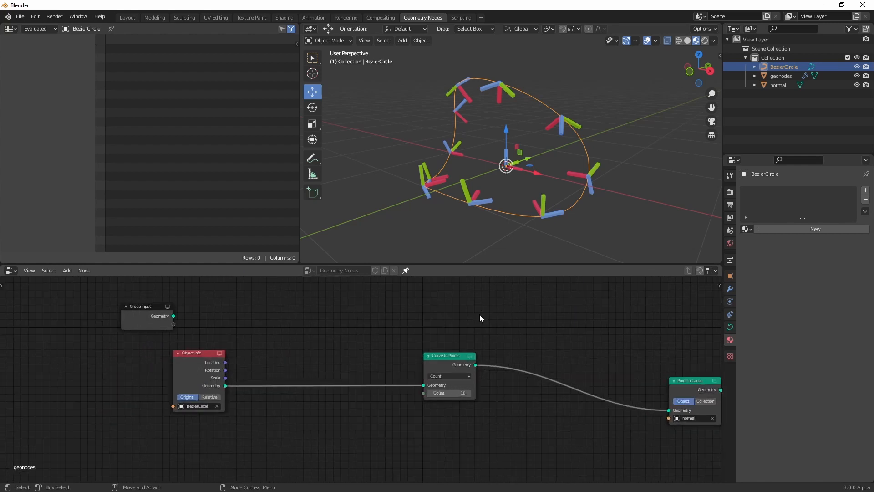
pyautogui.moveTo(428, 355); pyautogui.dragTo(285, 355)
# Step: Insert an Attribute Convert node between the duplicated Curve to Points and Point Instance nodes
pyautogui.press('Home')
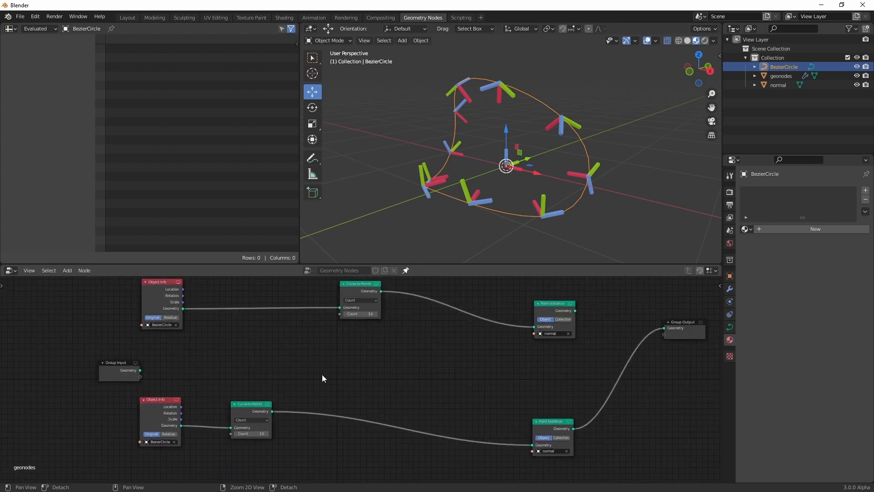
pyautogui.scroll(2, 323, 377)
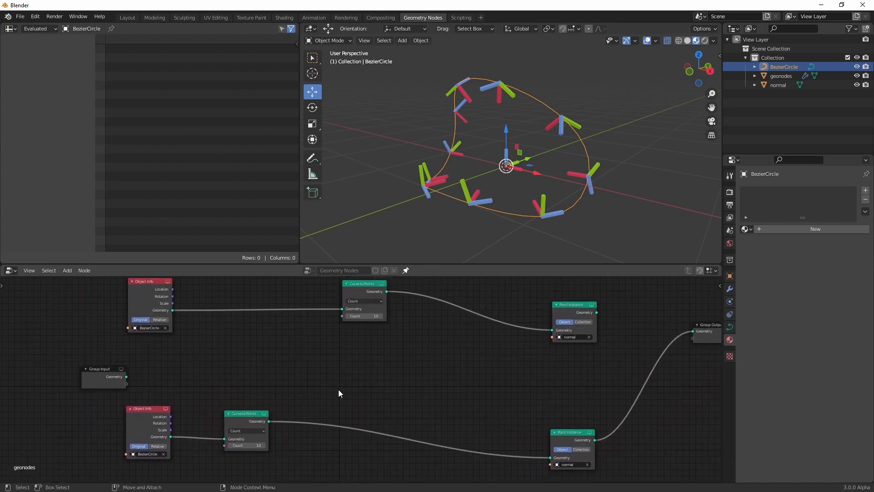
pyautogui.press('Tab')
pyautogui.write('att')
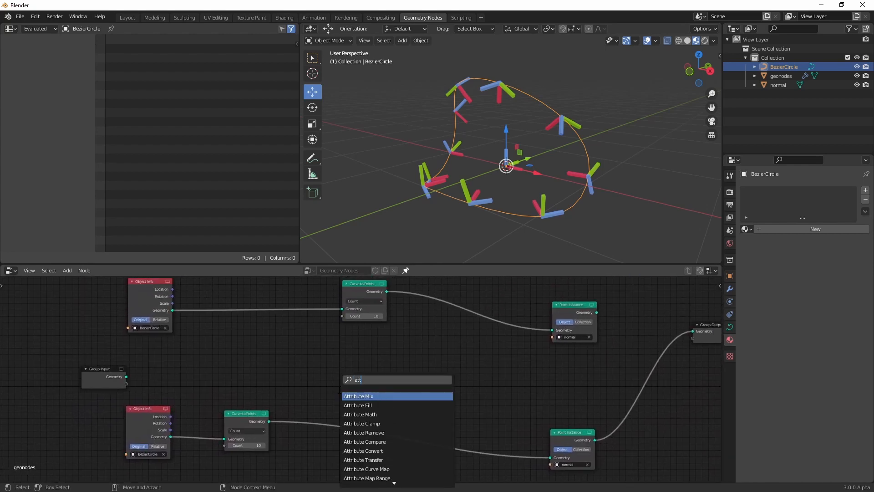
pyautogui.write('ribc')
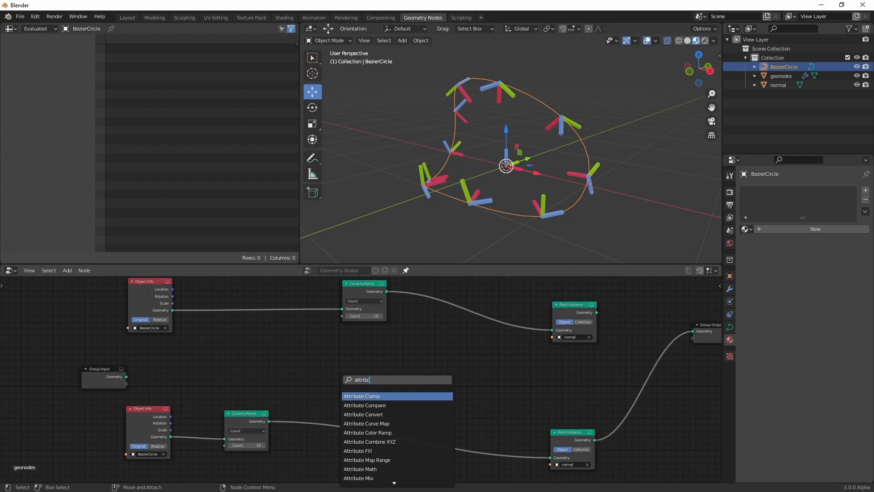
pyautogui.write('onv')
pyautogui.press('Return')
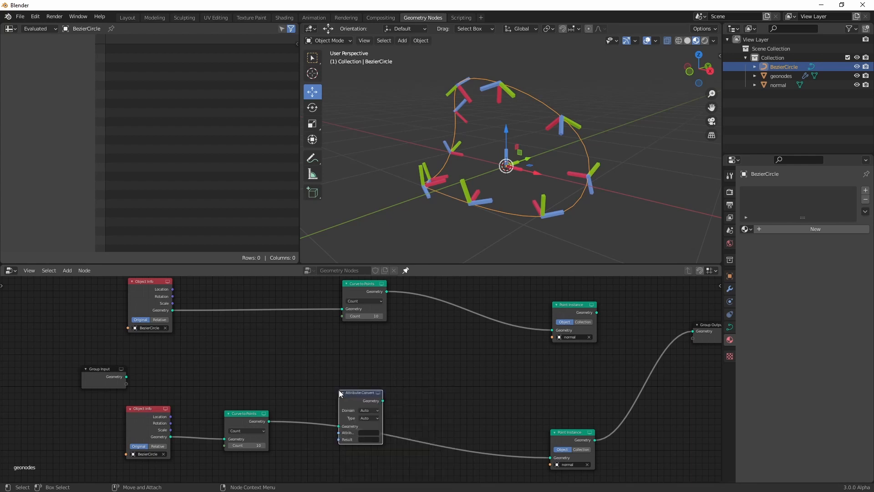
pyautogui.click(317, 401)
pyautogui.moveTo(365, 423); pyautogui.dragTo(376, 398, button='middle')
pyautogui.scroll(3, 365, 413)
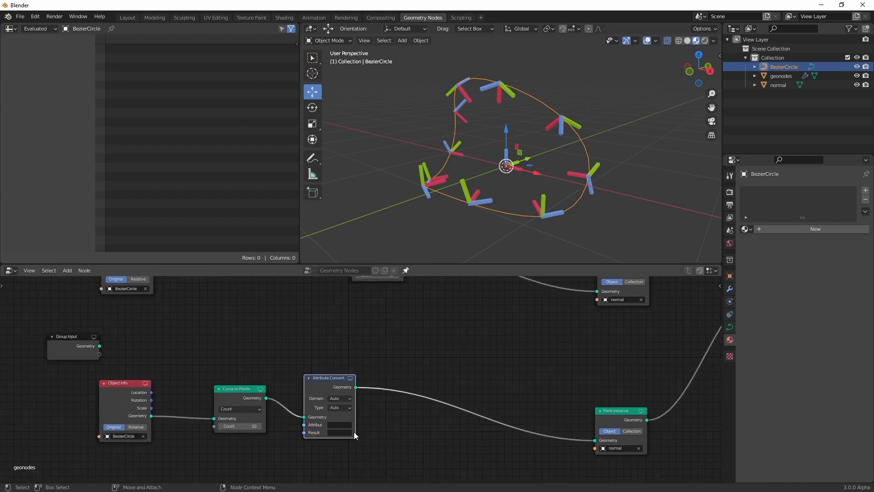
# Step: Set the Attribute Convert node's attribute to tangent and its result to normal
pyautogui.click(338, 428)
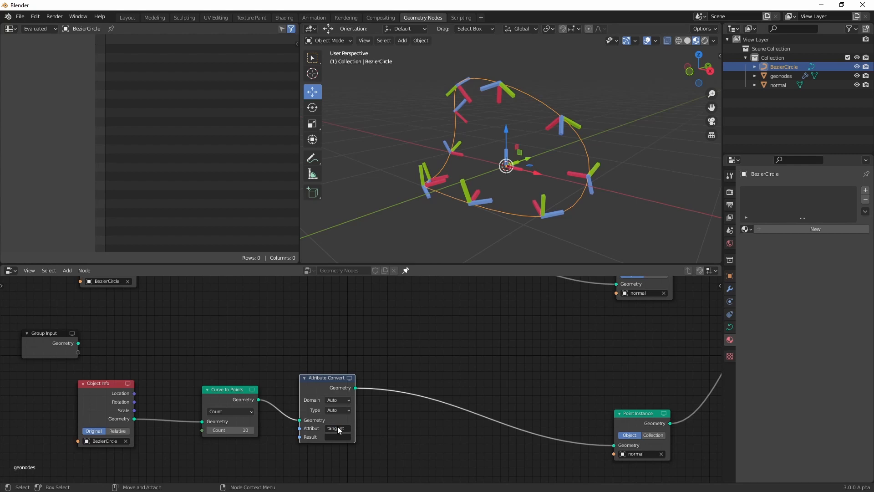
pyautogui.click(340, 437)
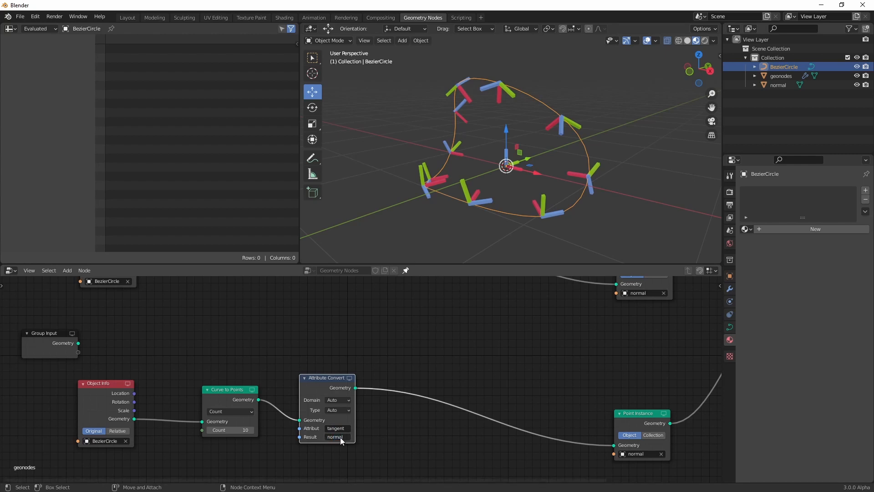
pyautogui.click(388, 451)
# Step: Select the geonodes object and examine the attributes of its instances in the spreadsheet
pyautogui.moveTo(392, 442); pyautogui.dragTo(382, 420, button='middle')
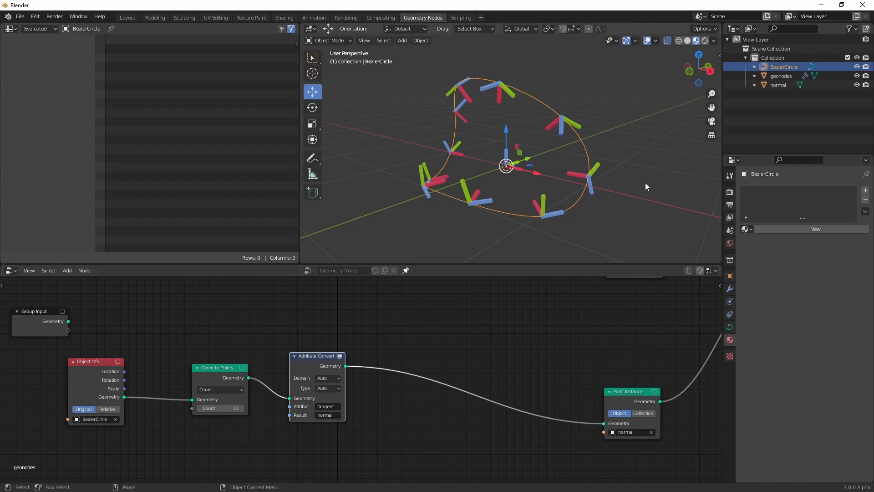
pyautogui.click(786, 76)
pyautogui.click(43, 121)
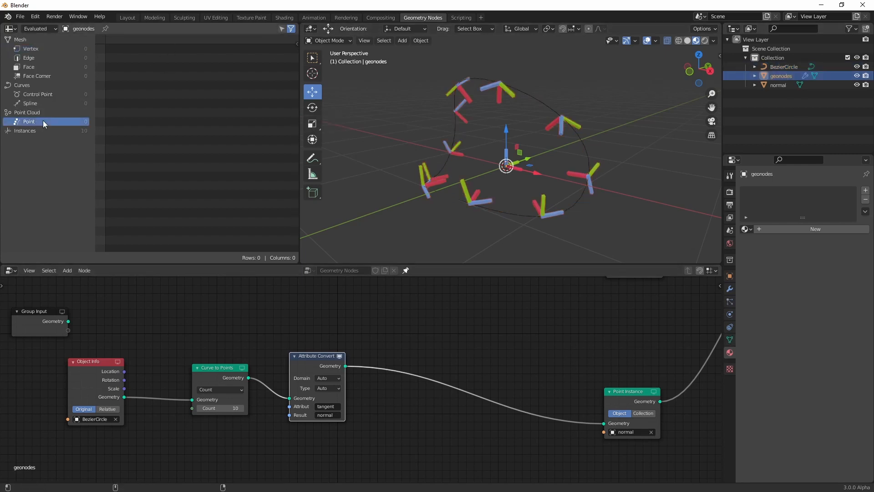
pyautogui.click(44, 129)
pyautogui.moveTo(171, 250); pyautogui.dragTo(175, 249)
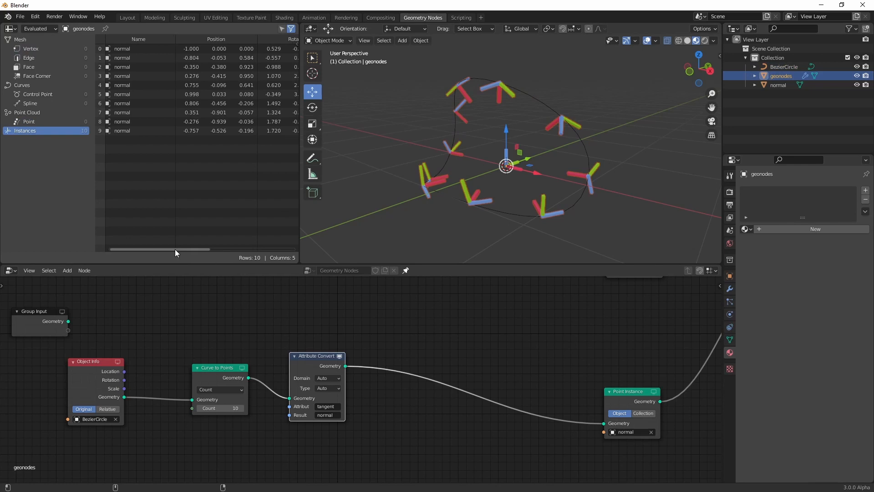
# Step: Display the lower Curve to Points node's point attributes in the spreadsheet, widening it to examine tangent, normal and rotation
pyautogui.click(241, 368)
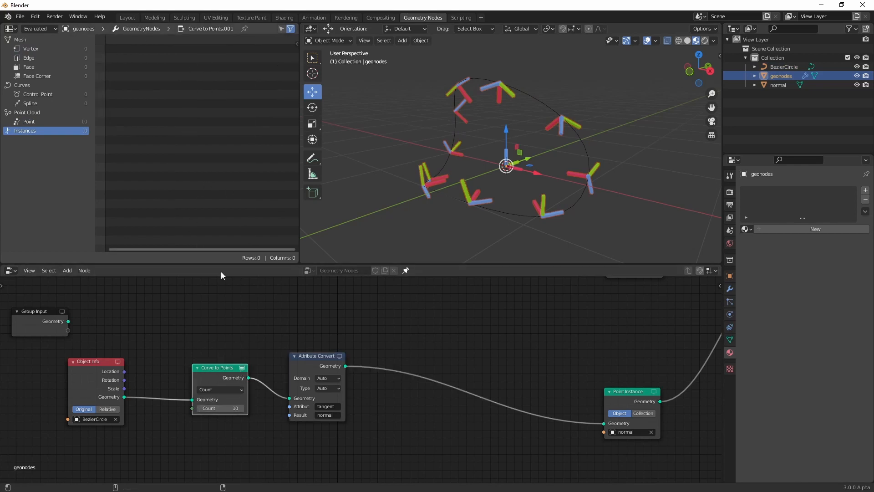
pyautogui.click(35, 122)
pyautogui.moveTo(173, 249); pyautogui.dragTo(179, 248)
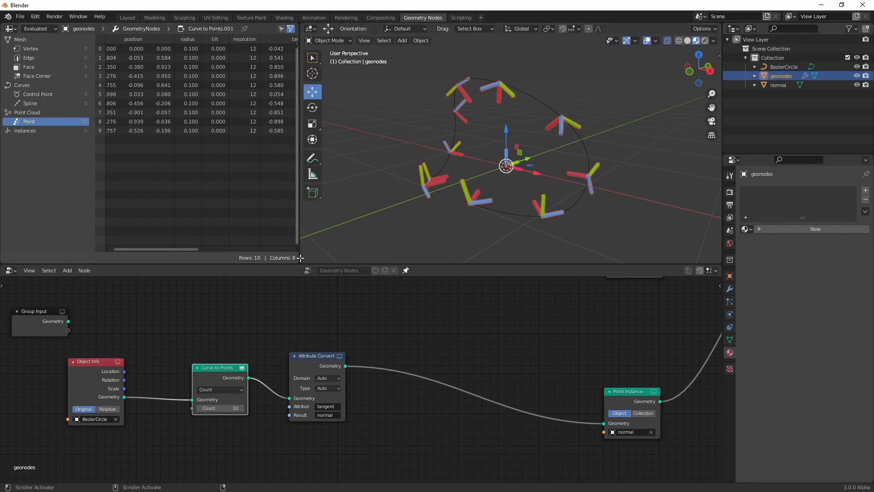
pyautogui.moveTo(298, 258); pyautogui.dragTo(440, 258)
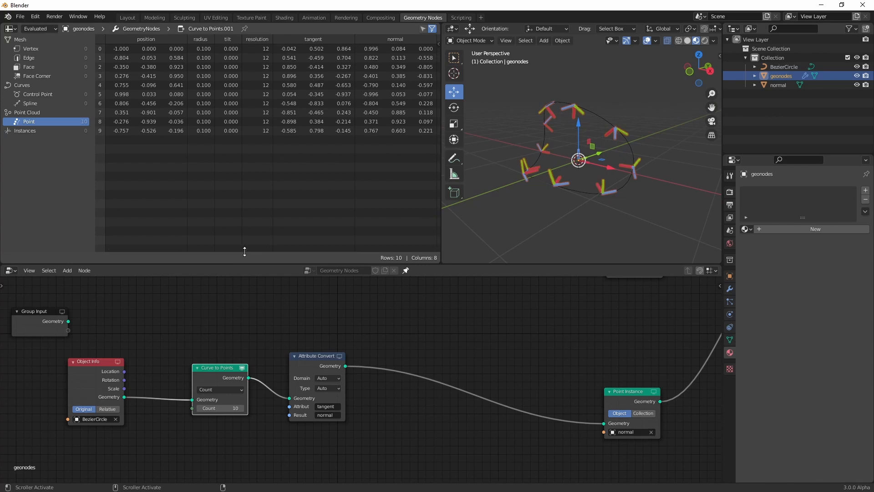
pyautogui.moveTo(245, 250); pyautogui.dragTo(306, 252)
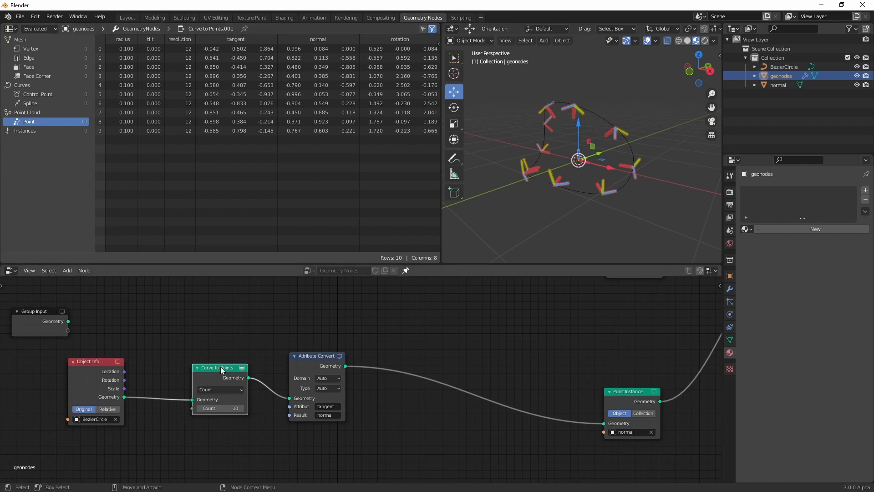
# Step: Compare the spreadsheet's normal values for the Curve to Points output with those of the Attribute Convert output
pyautogui.click(341, 357)
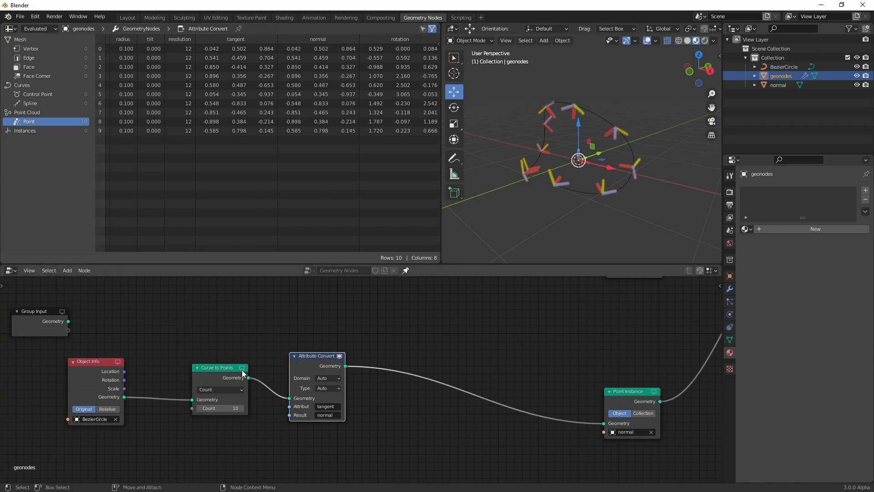
pyautogui.click(242, 368)
pyautogui.click(339, 356)
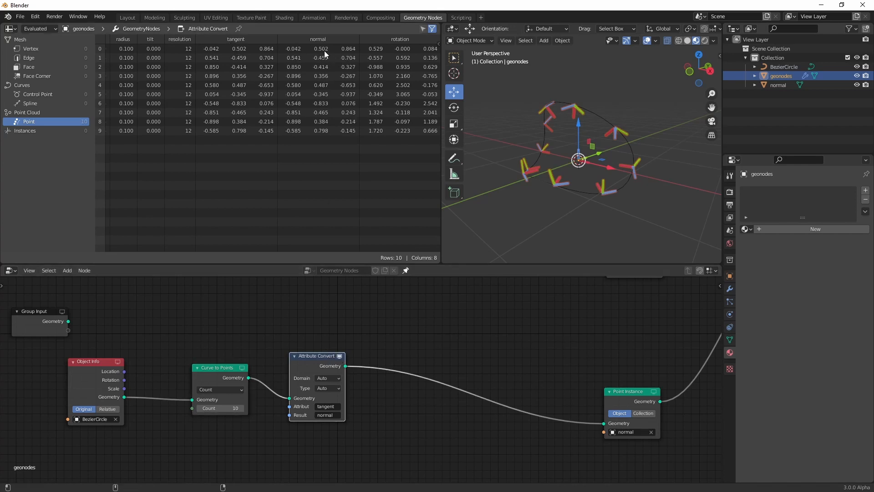
# Step: Insert an Align Rotation to Vector node between the Attribute Convert and Point Instance nodes
pyautogui.moveTo(320, 362); pyautogui.dragTo(311, 361)
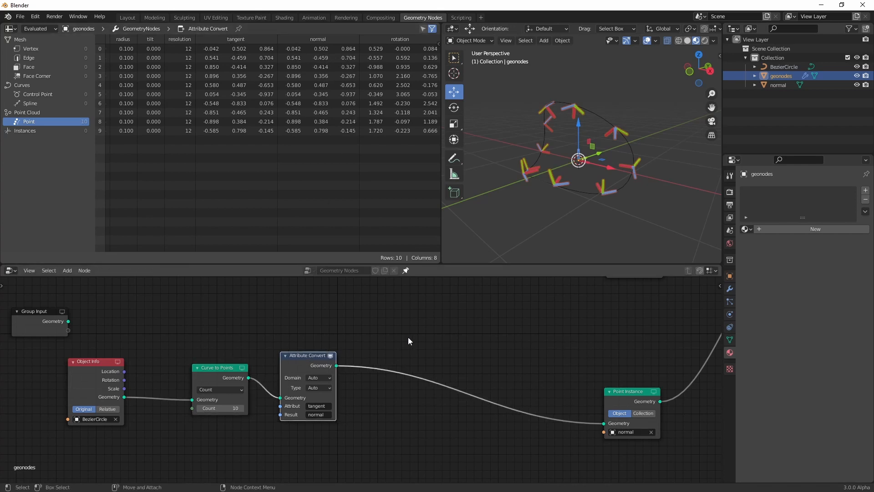
pyautogui.hotkey('shift', 'a')
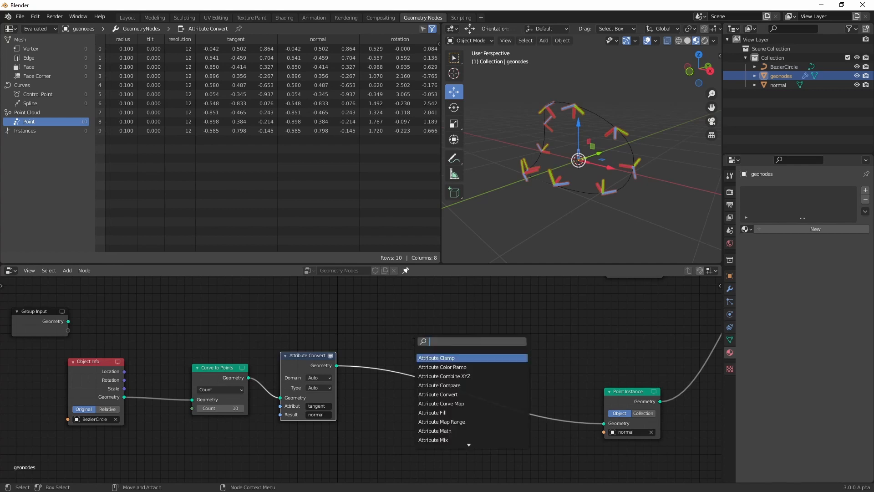
pyautogui.write('align')
pyautogui.press('Return')
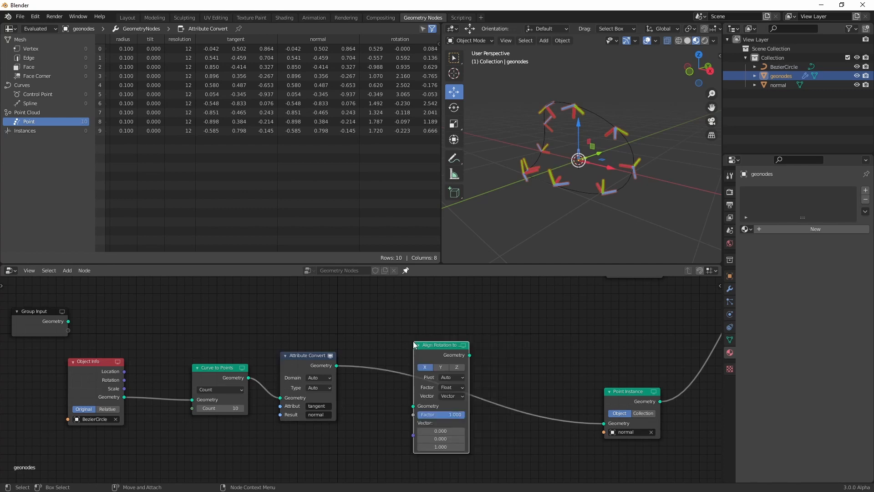
pyautogui.moveTo(447, 347); pyautogui.dragTo(428, 347)
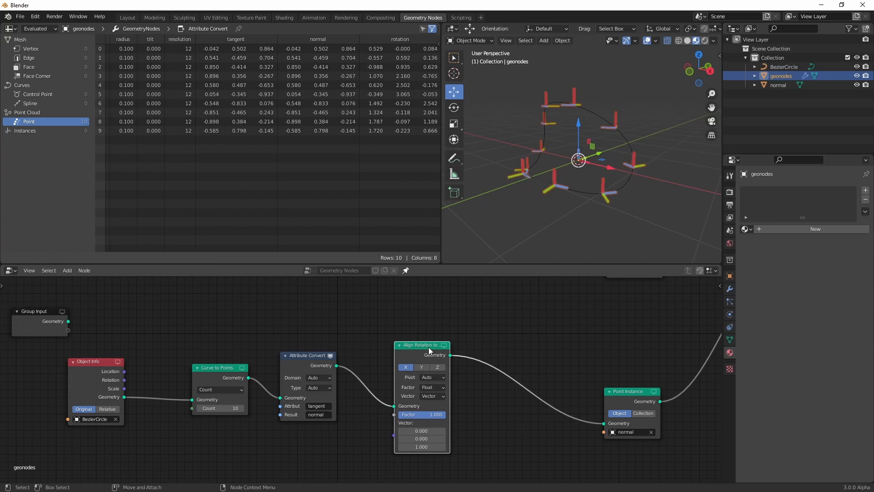
# Step: Switch the Align Rotation to Vector node's vector input to Attribute and set it to normal
pyautogui.moveTo(521, 346); pyautogui.dragTo(479, 345, button='middle')
pyautogui.moveTo(532, 150); pyautogui.dragTo(559, 161, button='middle')
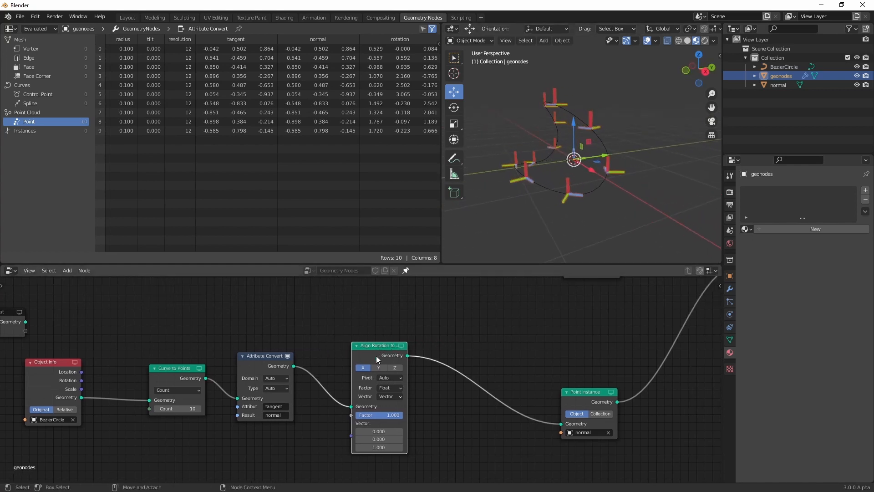
pyautogui.click(395, 395)
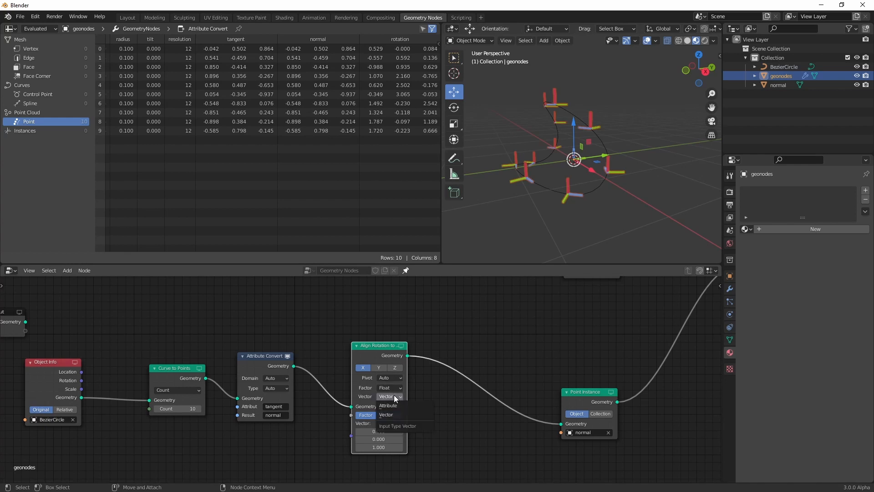
pyautogui.click(400, 406)
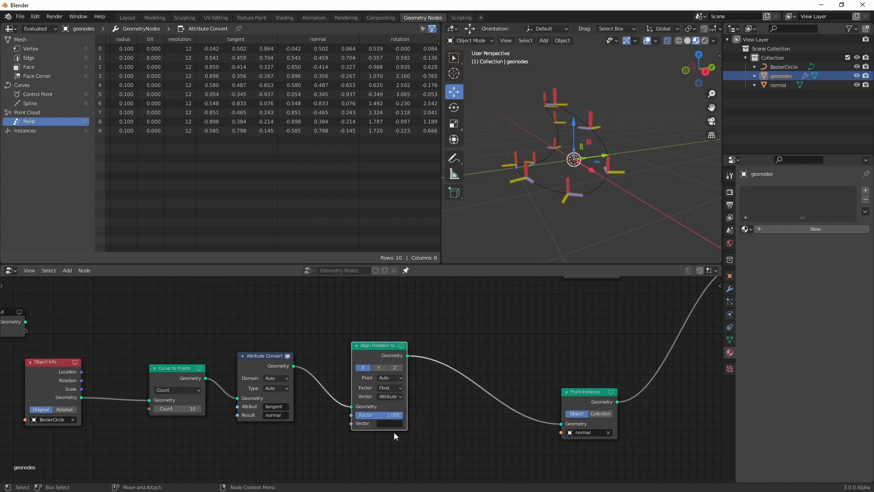
pyautogui.click(387, 425)
pyautogui.write('normal')
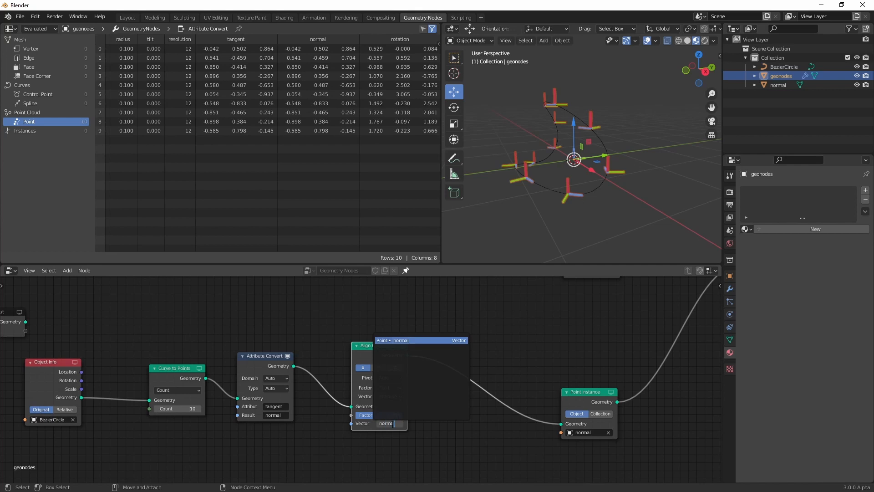
pyautogui.press('Return')
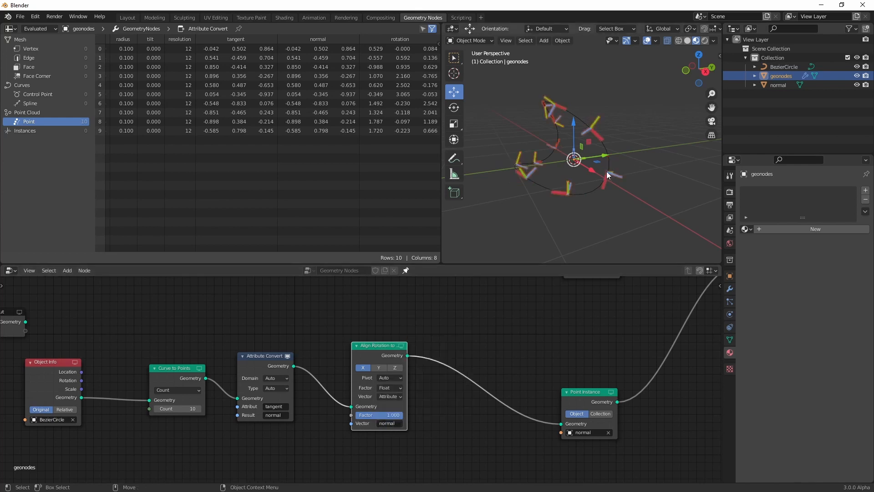
# Step: Move the BezierCircle's raised control point outward and down in the YZ plane to flatten the curve
pyautogui.moveTo(564, 168); pyautogui.dragTo(592, 117, button='middle')
pyautogui.click(580, 127)
pyautogui.press('Tab')
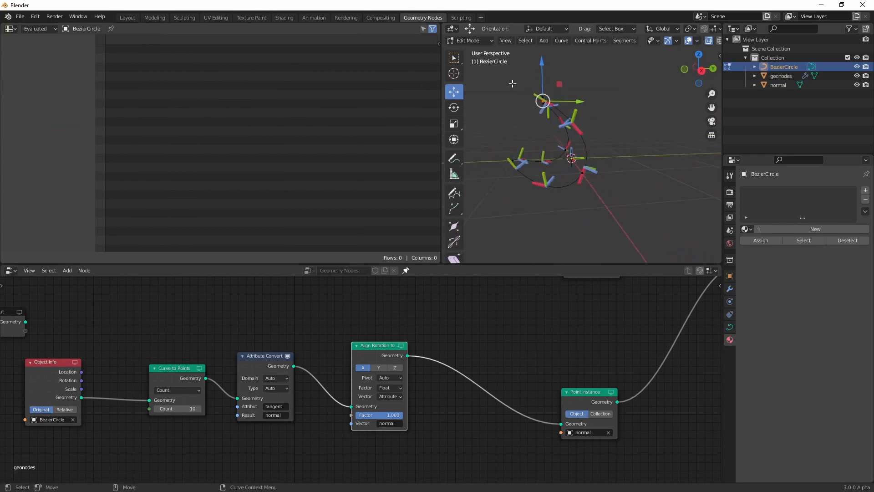
pyautogui.press('g')
pyautogui.hotkey('shift', 'x')
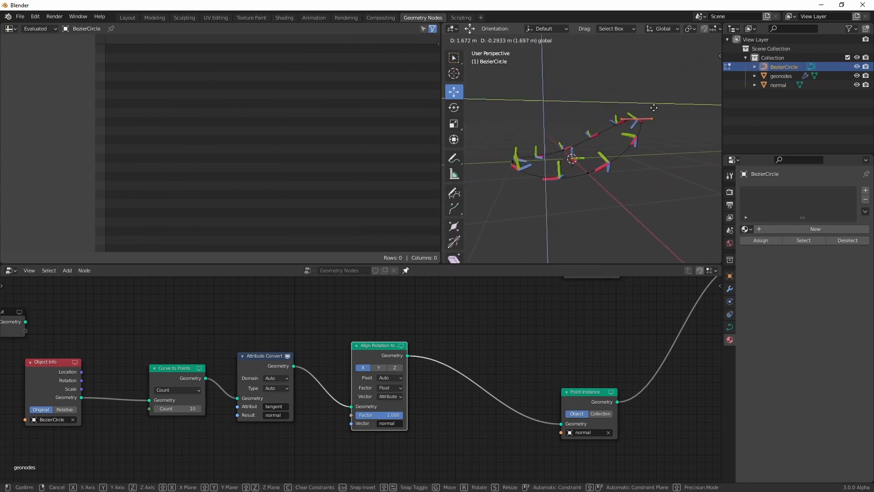
pyautogui.rightClick(660, 119)
pyautogui.press('Tab')
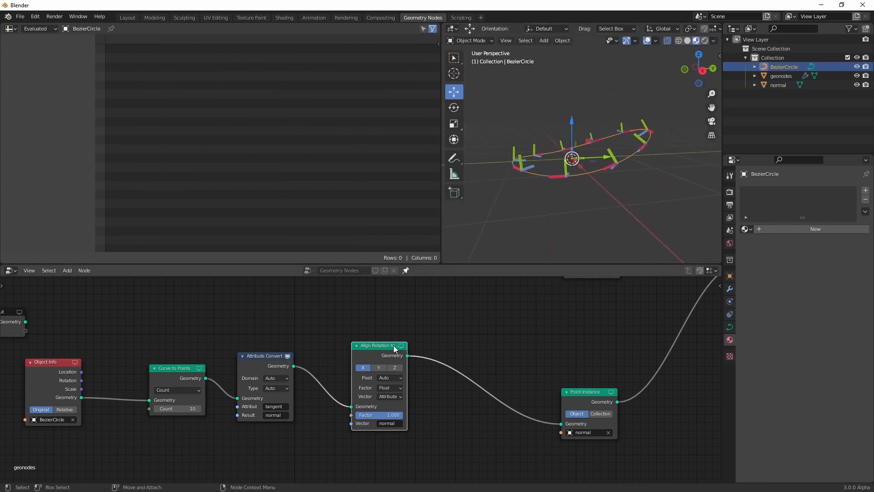
# Step: Set the Align Rotation to Vector node's axis to Y
pyautogui.click(380, 368)
pyautogui.moveTo(617, 182); pyautogui.dragTo(622, 200, button='middle')
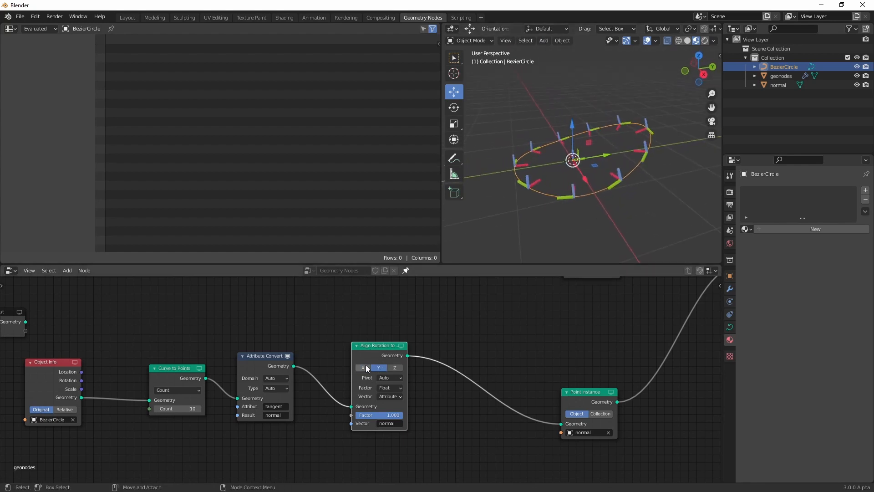
pyautogui.click(667, 148)
pyautogui.click(653, 141)
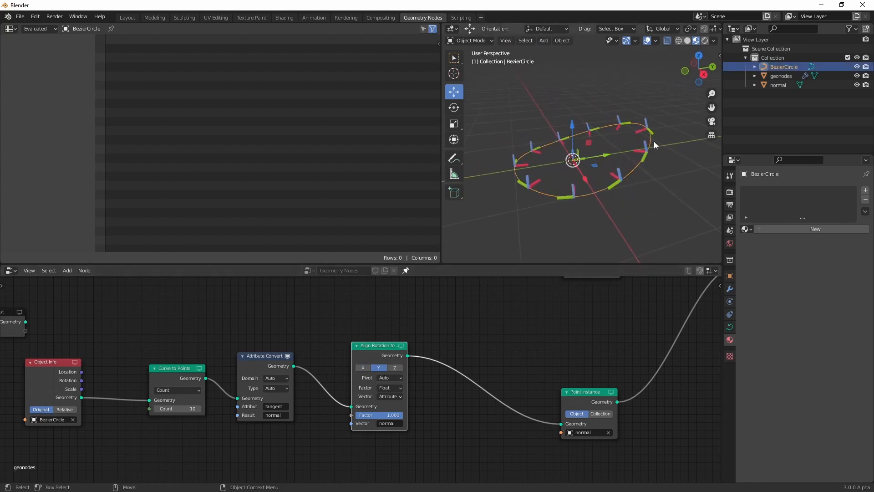
# Step: Bend the BezierCircle upward again by moving its control point in the YZ plane to test the instances' orientation
pyautogui.press('Tab')
pyautogui.moveTo(675, 100); pyautogui.dragTo(663, 109)
pyautogui.press('g')
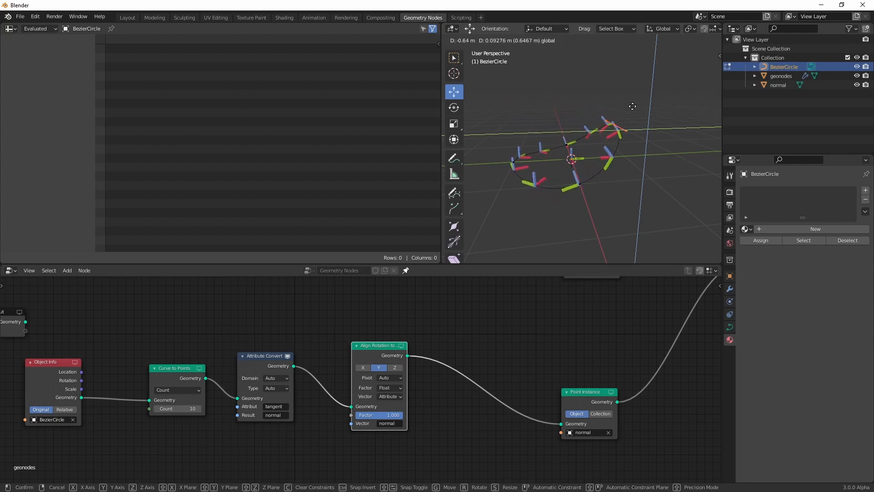
pyautogui.click(642, 125)
pyautogui.press('g')
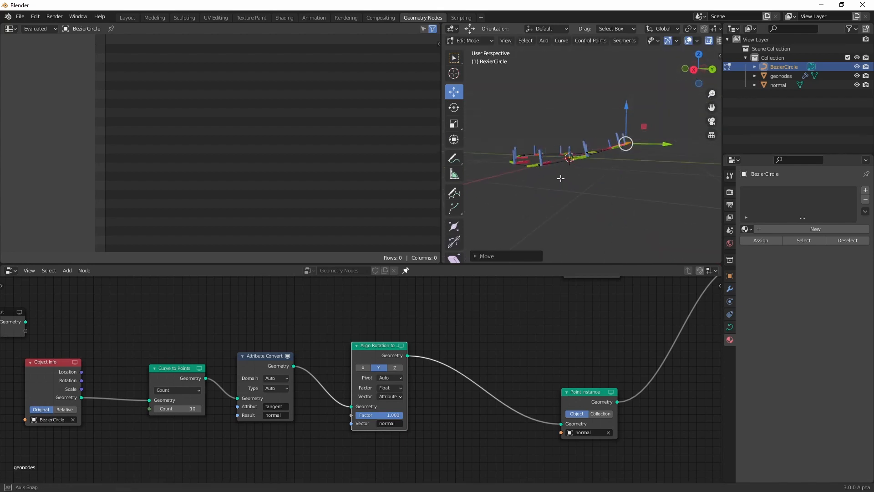
pyautogui.hotkey('shift', 'x')
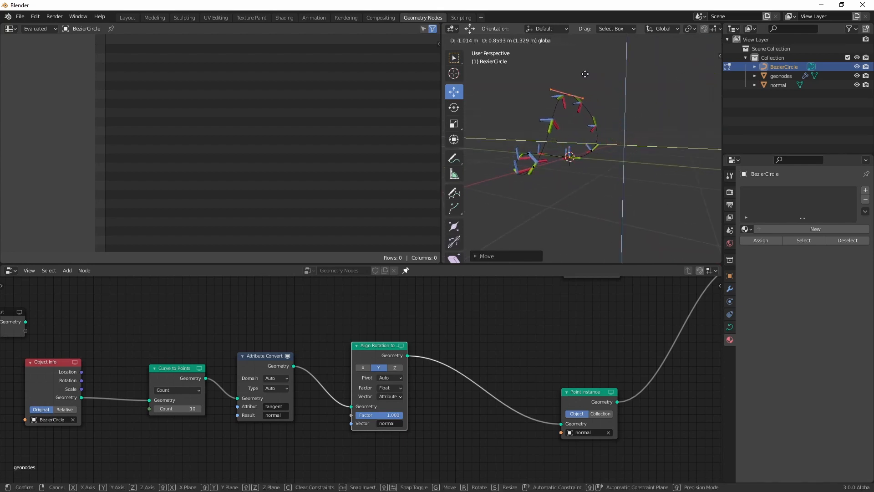
pyautogui.click(569, 78)
pyautogui.moveTo(570, 78); pyautogui.dragTo(656, 210, button='middle')
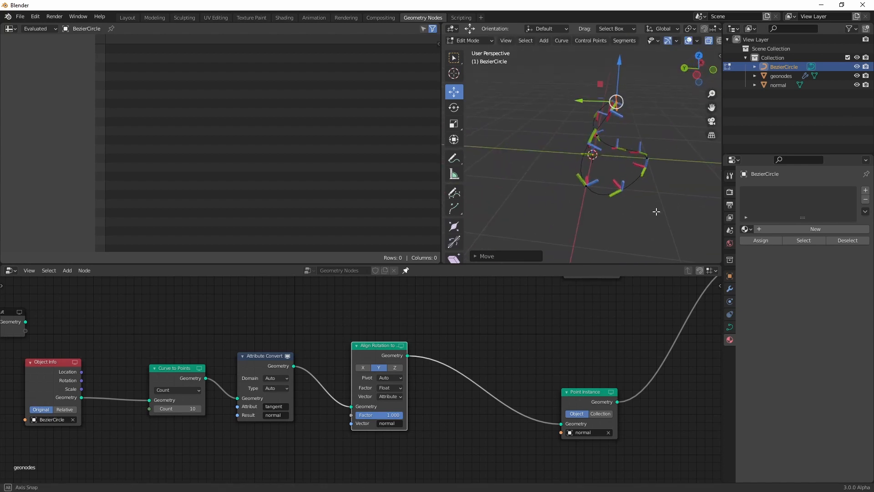
# Step: Add a Transform node fed by the upper Point Instance node and set its X translation to 1 m
pyautogui.scroll(-2, 493, 362)
pyautogui.moveTo(493, 362); pyautogui.dragTo(482, 371, button='middle')
pyautogui.moveTo(506, 330); pyautogui.dragTo(462, 323)
pyautogui.hotkey('shift', 'a')
pyautogui.click(523, 328)
pyautogui.write('trans')
pyautogui.press('Return')
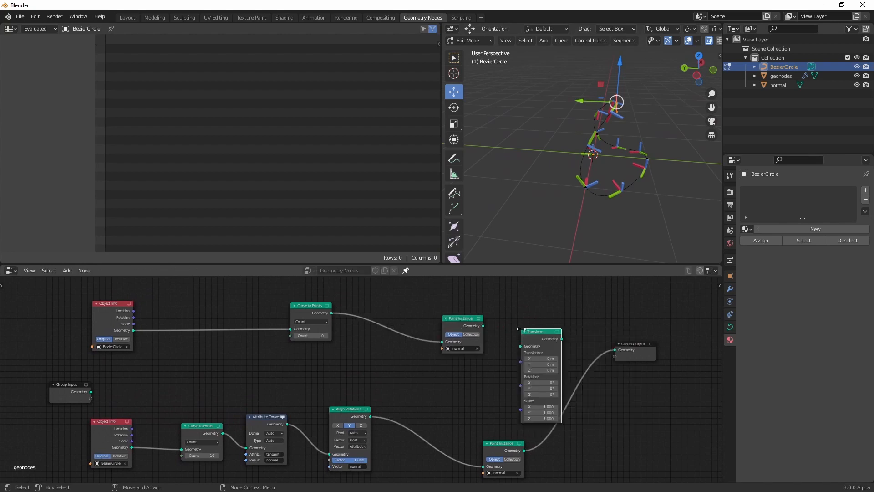
pyautogui.click(485, 327)
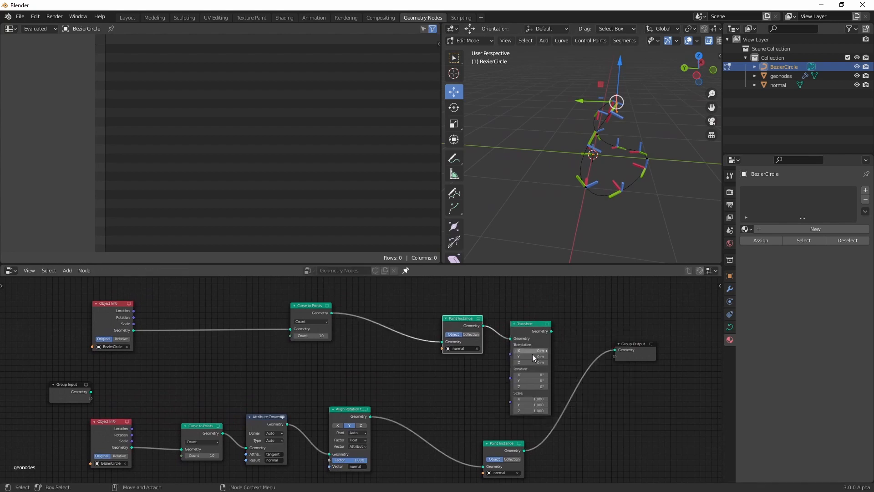
pyautogui.scroll(1, 557, 360)
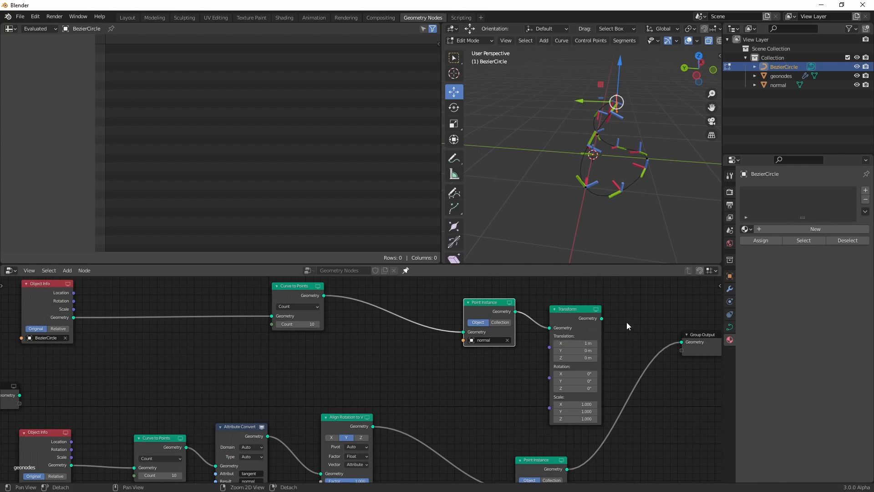
# Step: Add a Join Geometry node before Group Output that combines the Transform output with the lower Point Instance output
pyautogui.moveTo(626, 321); pyautogui.dragTo(573, 313, button='middle')
pyautogui.scroll(-3, 570, 318)
pyautogui.moveTo(590, 338); pyautogui.dragTo(648, 346)
pyautogui.hotkey('shift', 'a')
pyautogui.click(548, 357)
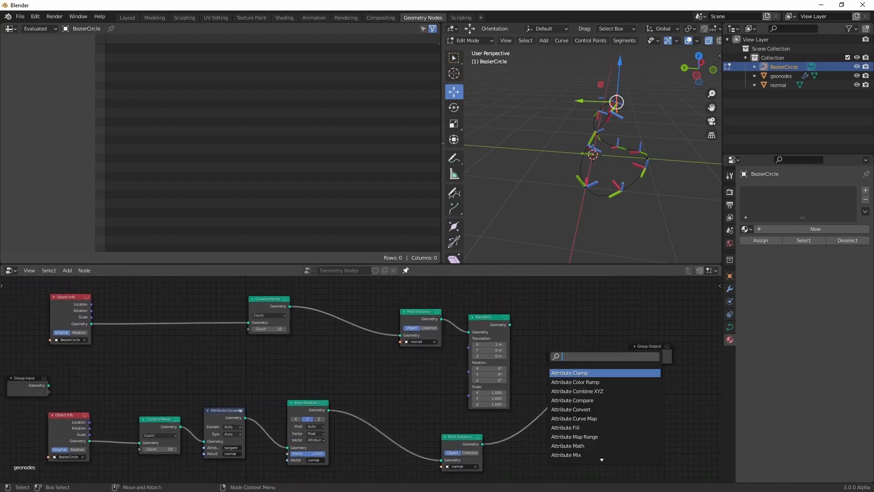
pyautogui.write('join')
pyautogui.press('Return')
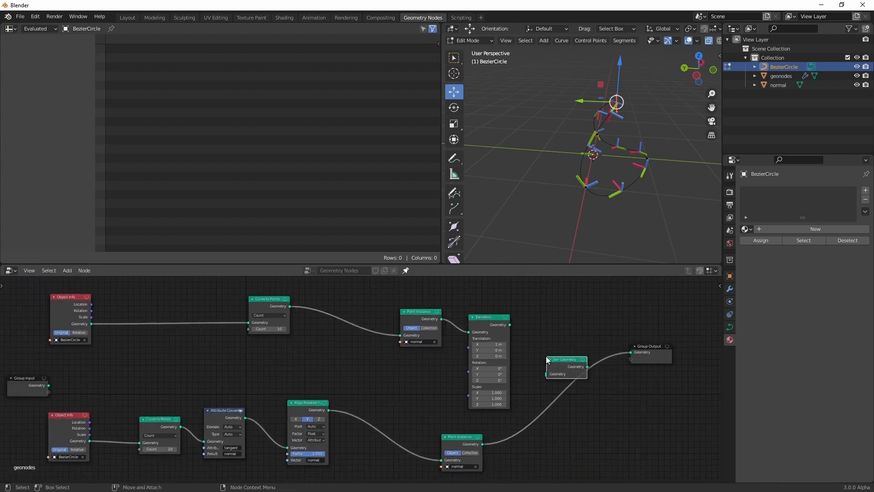
pyautogui.click(551, 368)
pyautogui.moveTo(509, 325); pyautogui.dragTo(577, 369)
# Step: Set the Transform node's X translation to 2.4 m to separate the two sets of instances
pyautogui.scroll(-3, 559, 238)
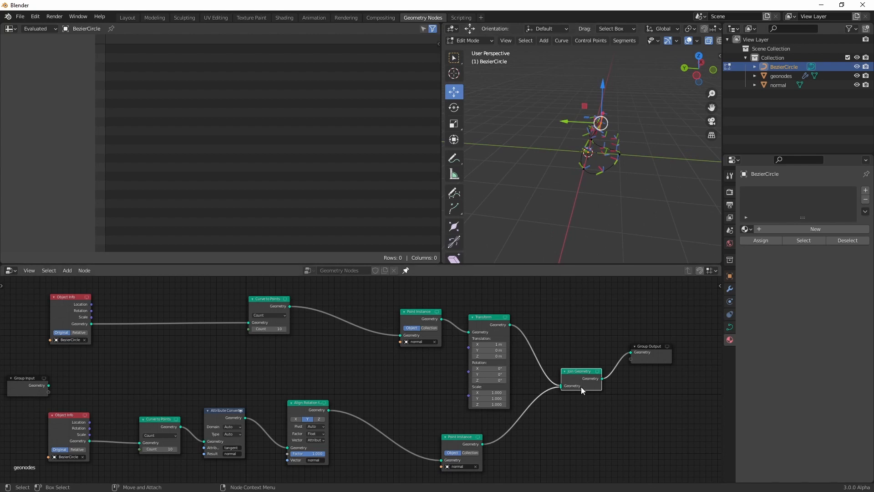
pyautogui.moveTo(581, 387); pyautogui.dragTo(613, 334, button='middle')
pyautogui.moveTo(594, 303); pyautogui.dragTo(112, 356)
pyautogui.scroll(2, 597, 381)
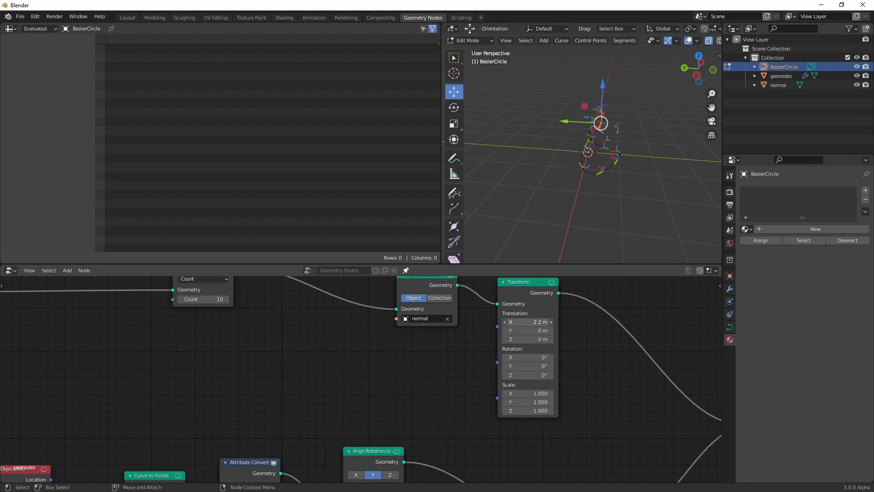
pyautogui.moveTo(594, 249); pyautogui.dragTo(585, 194, button='middle')
pyautogui.keyDown('alt'); pyautogui.moveTo(584, 193); pyautogui.dragTo(602, 167); pyautogui.keyUp('alt')
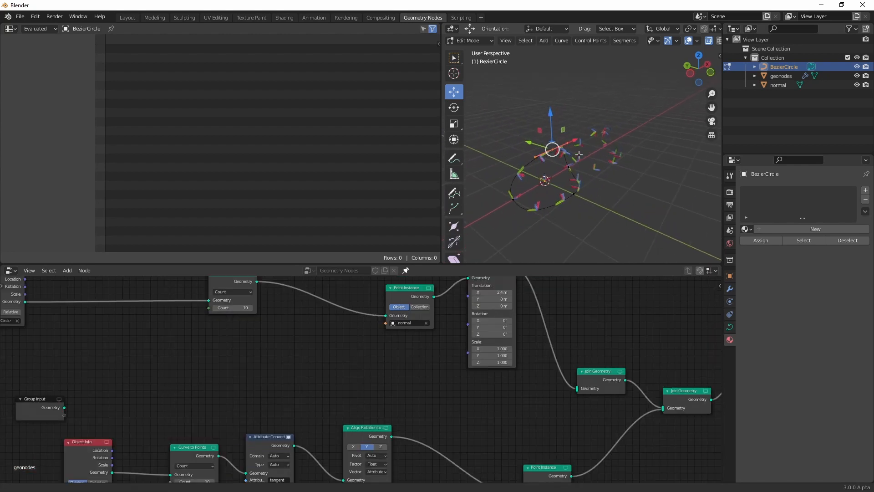
# Step: Reposition the BezierCircle's control point to compare how both sets of instances orient along the curve
pyautogui.scroll(3, 587, 182)
pyautogui.moveTo(565, 115); pyautogui.dragTo(494, 134)
pyautogui.moveTo(530, 196); pyautogui.dragTo(572, 168, button='middle')
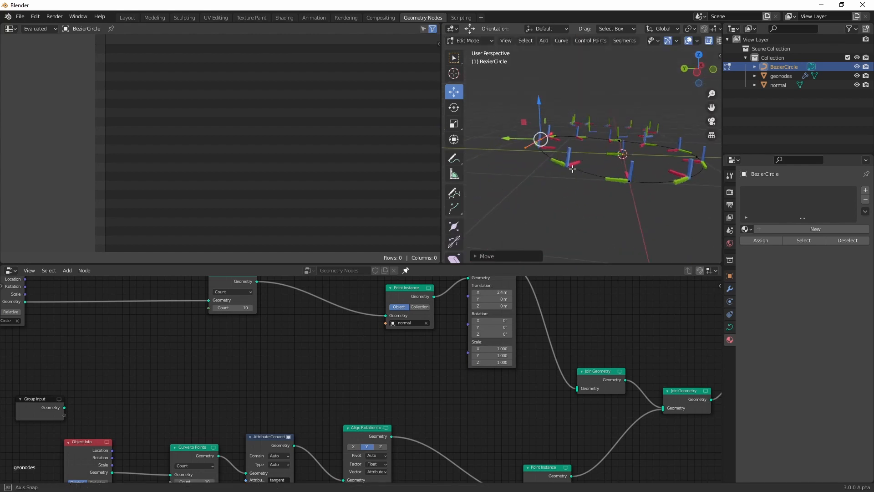
pyautogui.moveTo(532, 129); pyautogui.dragTo(544, 92)
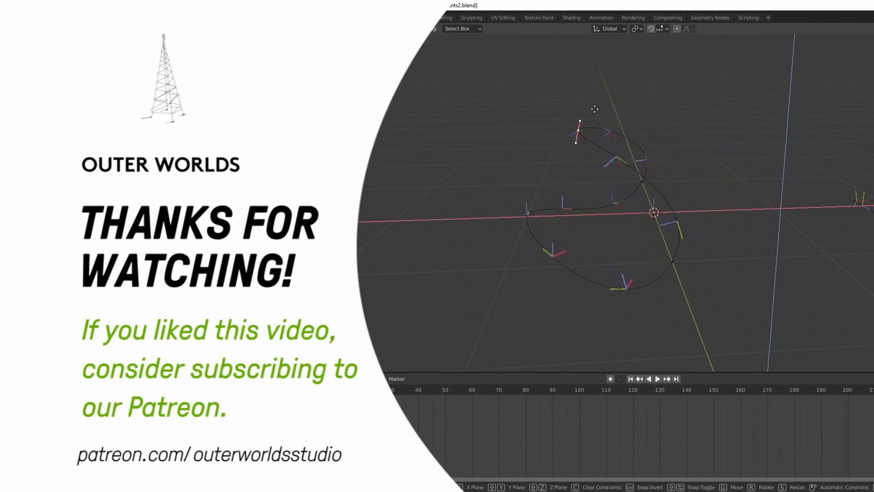
pyautogui.click(573, 120)
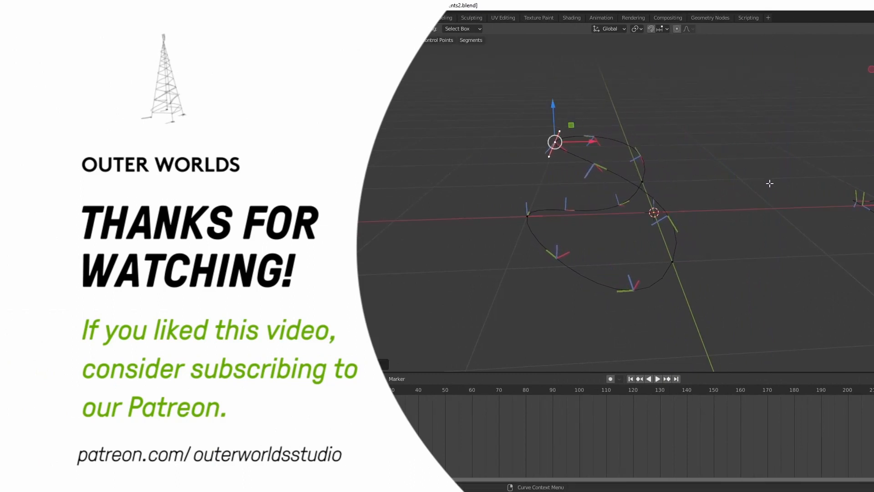